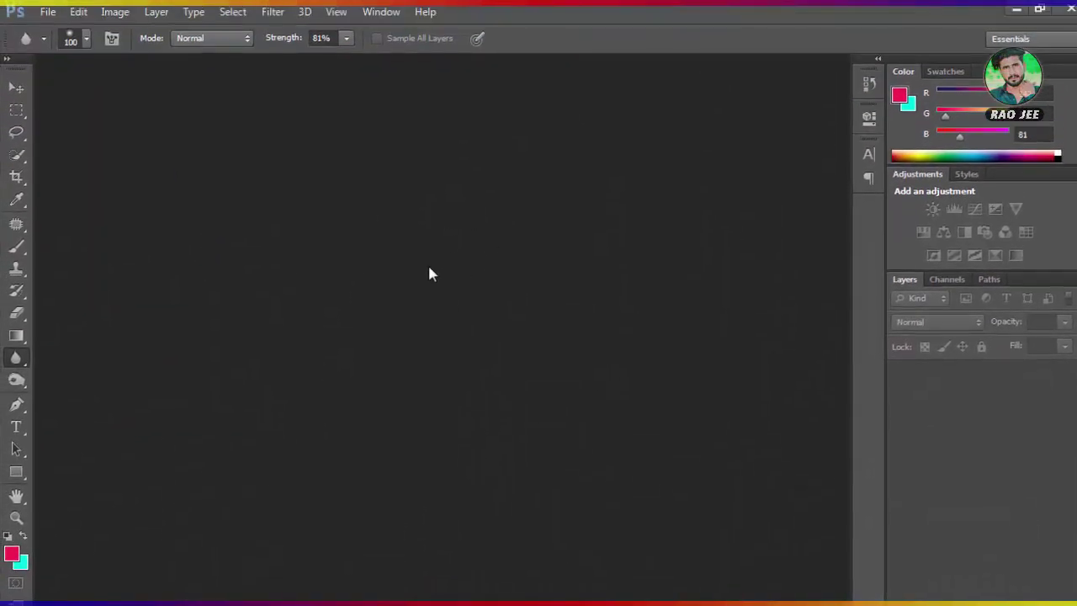
Double-click the empty workspace to bring up the Open dialog
double_click(427, 263)
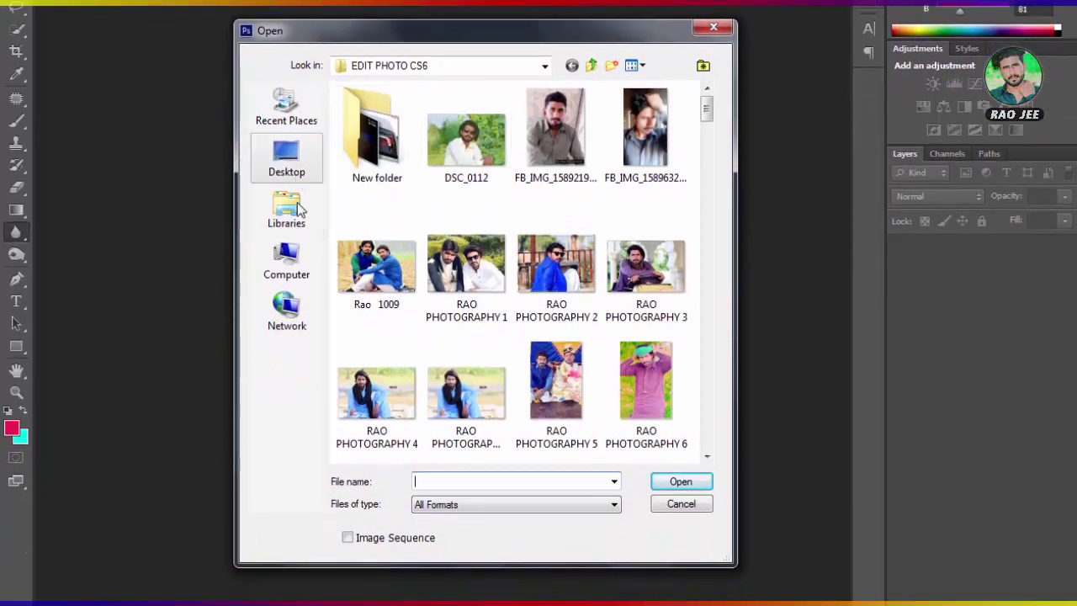
Open DSC_0133 from PHOTOS (E:) > RAO PHOTO UNEDIT > New folder
left_click(294, 262)
double_click(428, 210)
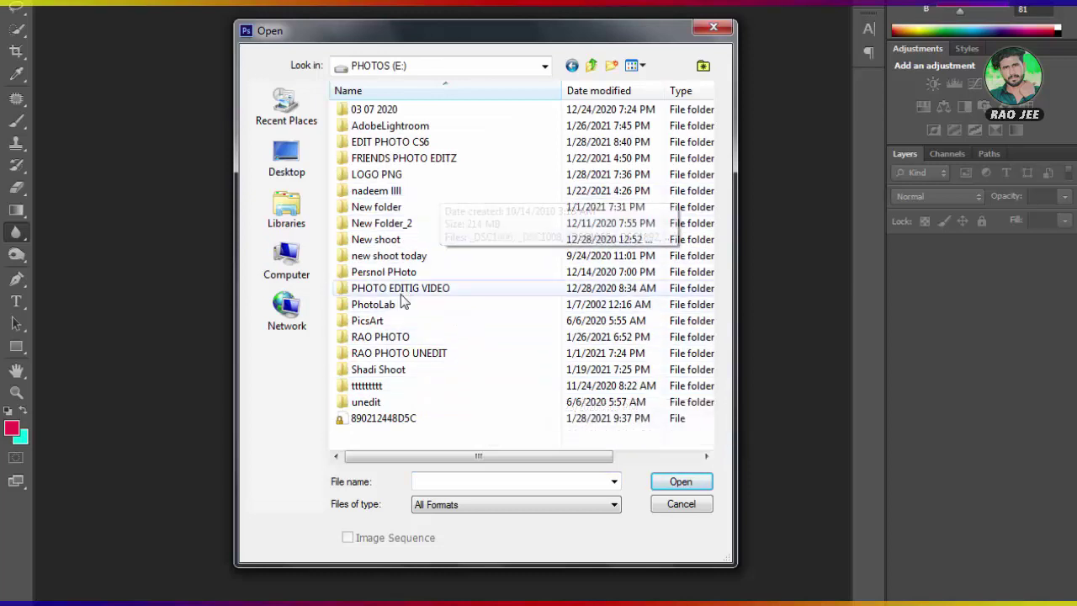
double_click(404, 353)
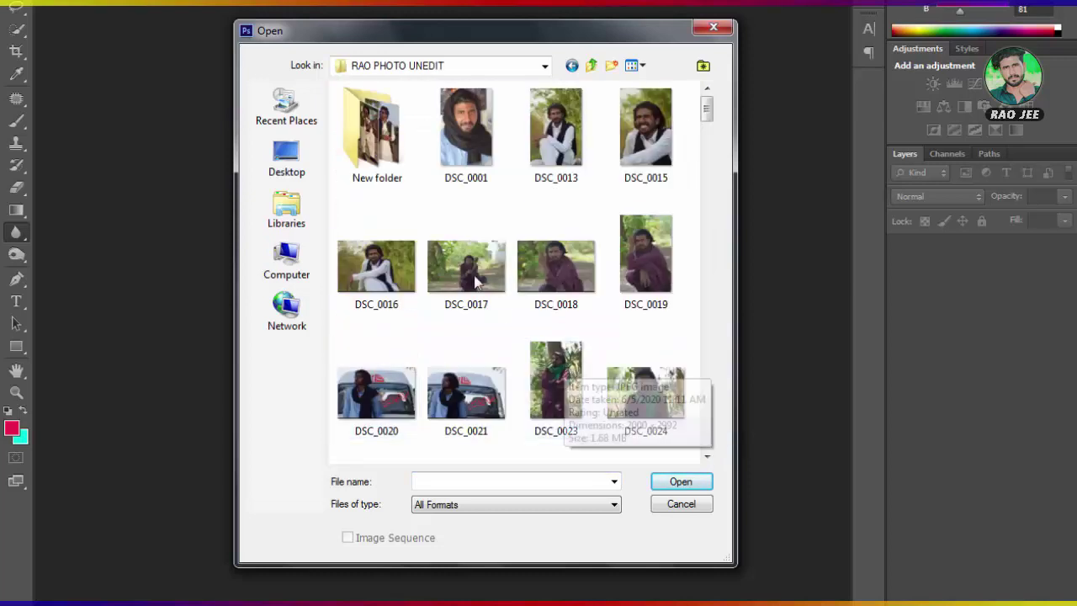
double_click(409, 166)
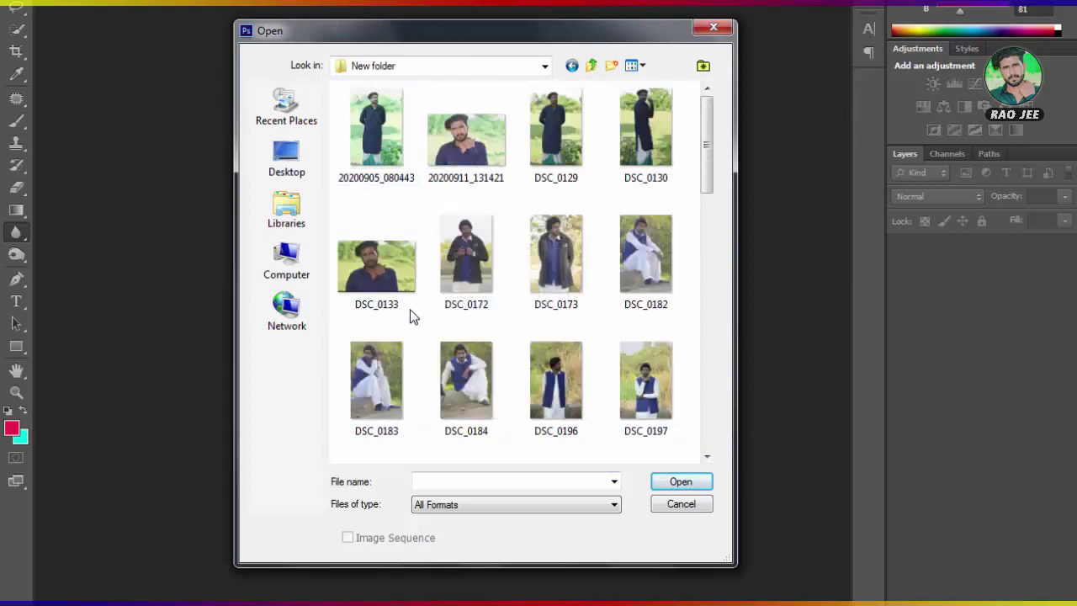
left_click(378, 258)
scroll(517, 352, "down", 2)
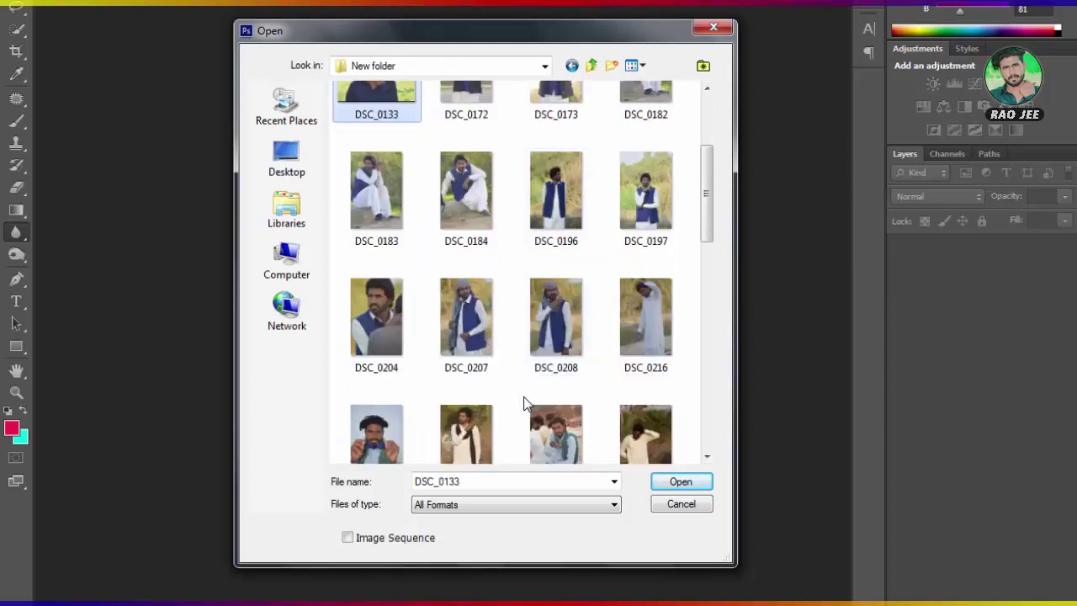
scroll(525, 398, "down", 2)
scroll(525, 409, "down", 2)
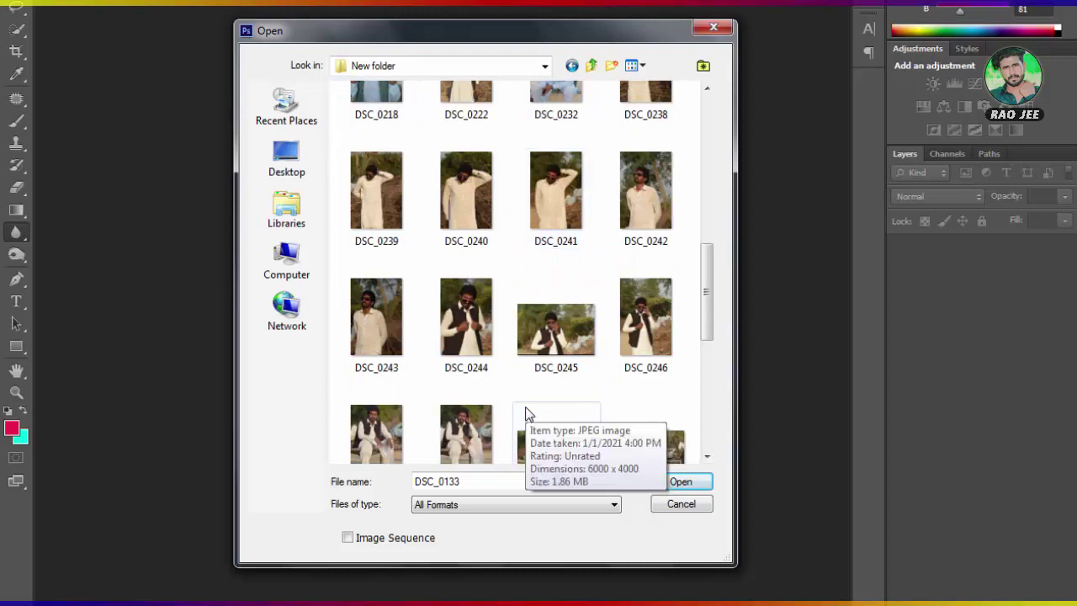
scroll(530, 418, "down", 2)
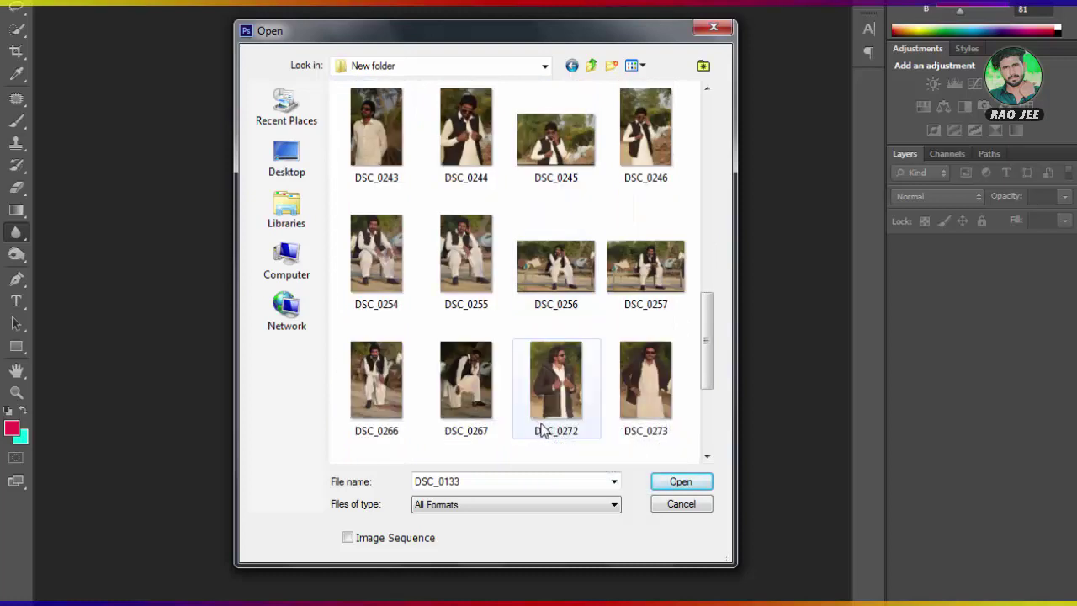
scroll(543, 432, "down", 2)
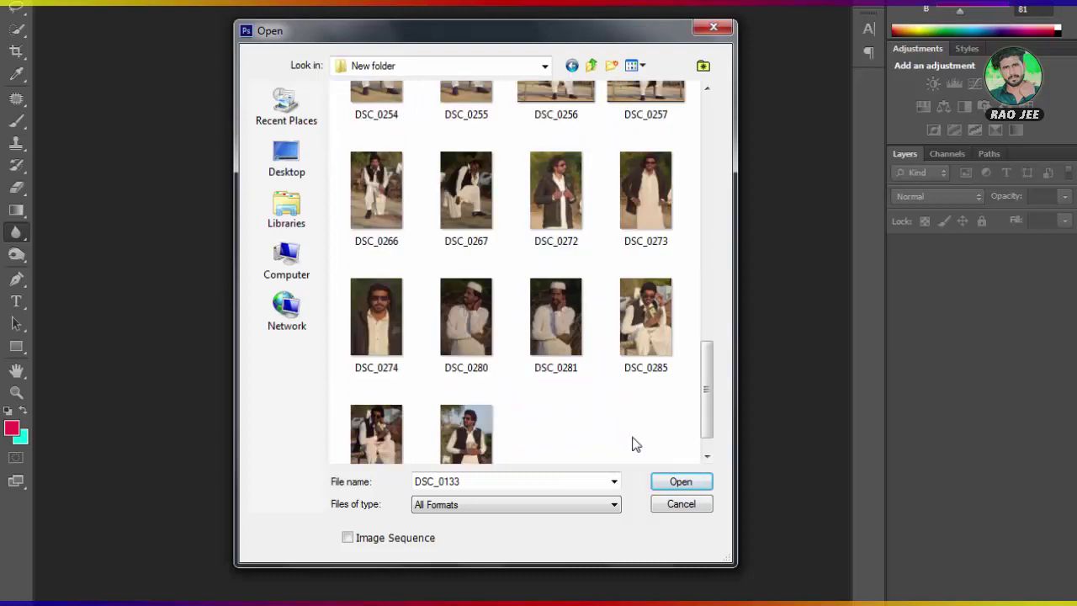
left_click(678, 483)
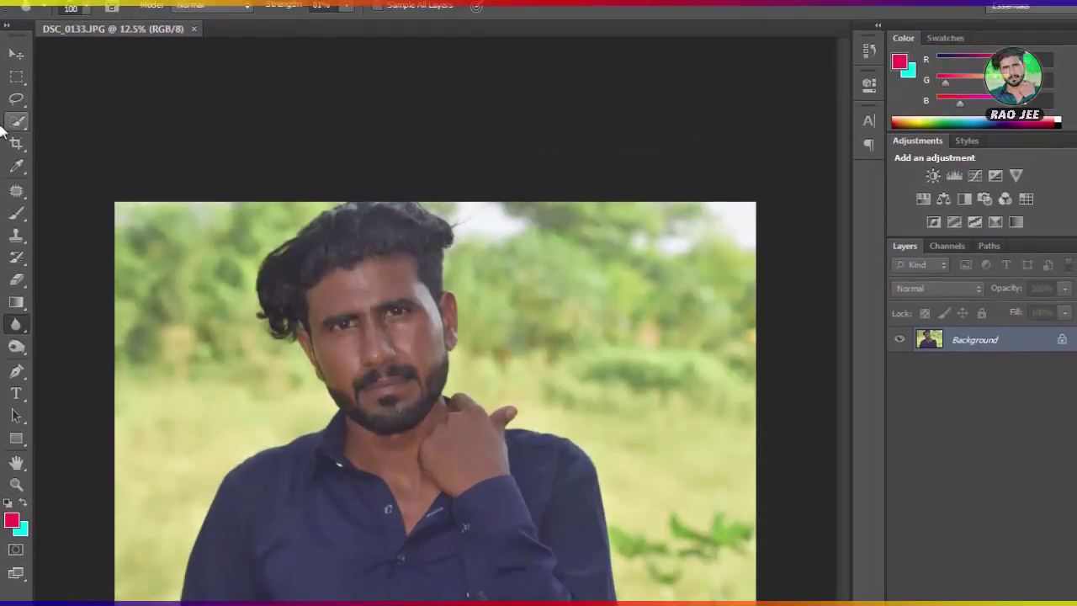
Duplicate the background into Layer 1 and apply Auto Tone and Auto Contrast
key("ctrl+j")
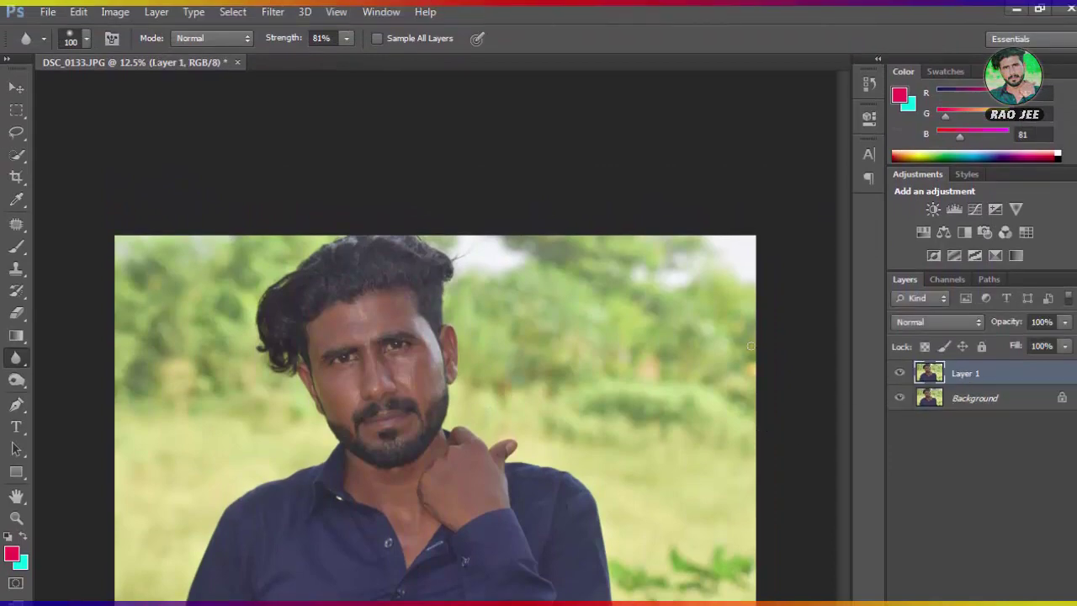
left_click(115, 12)
left_click(132, 76)
left_click(115, 12)
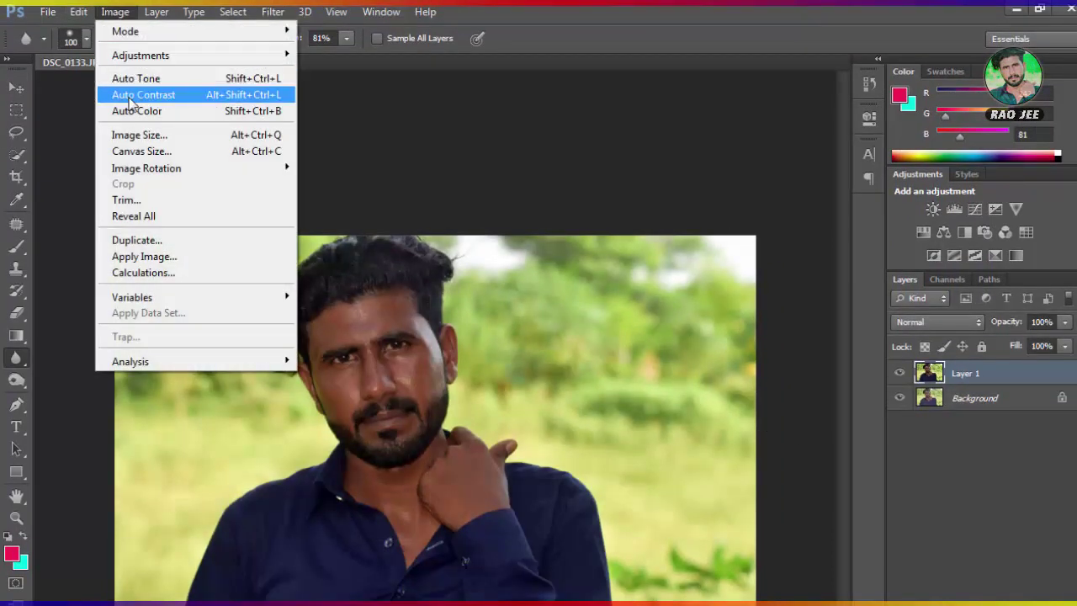
left_click(144, 96)
Check the Image Size without changes, then apply Auto Color
left_click(118, 12)
left_click(125, 128)
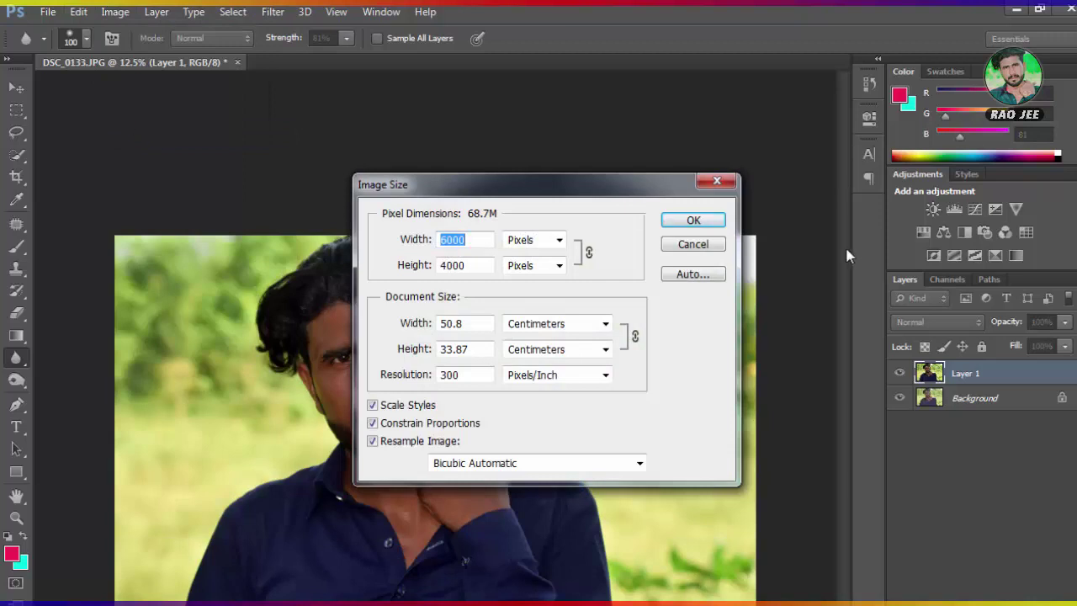
left_click(712, 245)
left_click(115, 12)
left_click(124, 109)
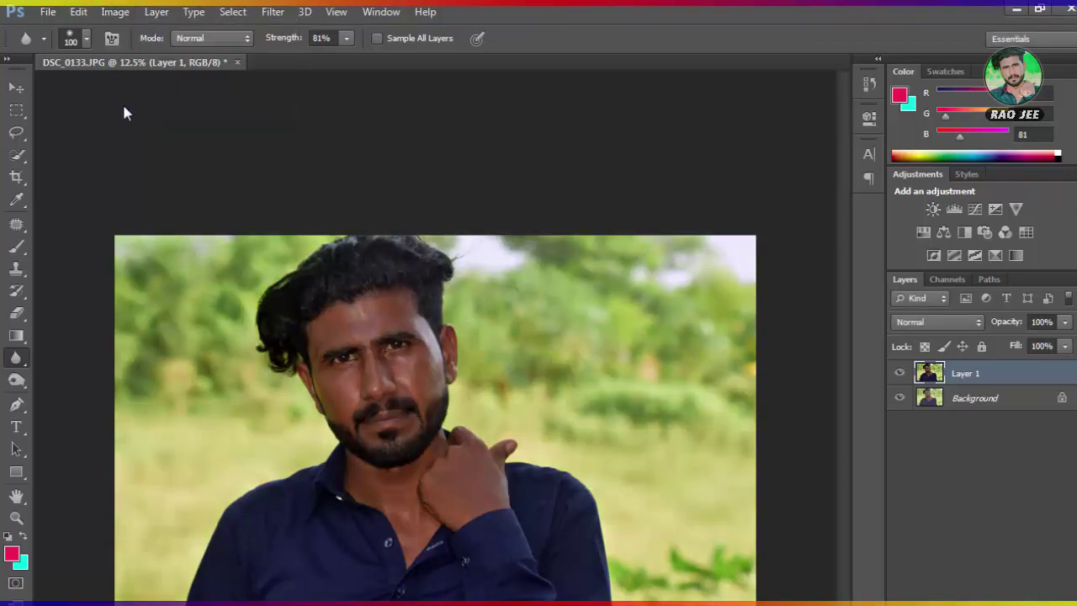
Duplicate the layer into Layer 1 copy and switch to the Mixer Brush
key("ctrl+j")
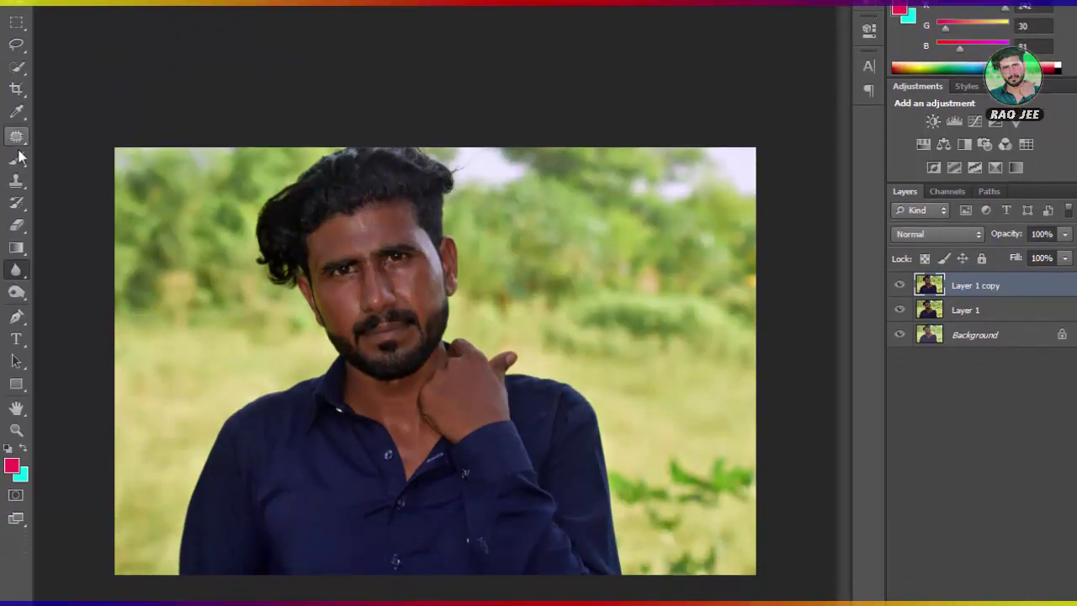
right_click(18, 158)
left_click(76, 158)
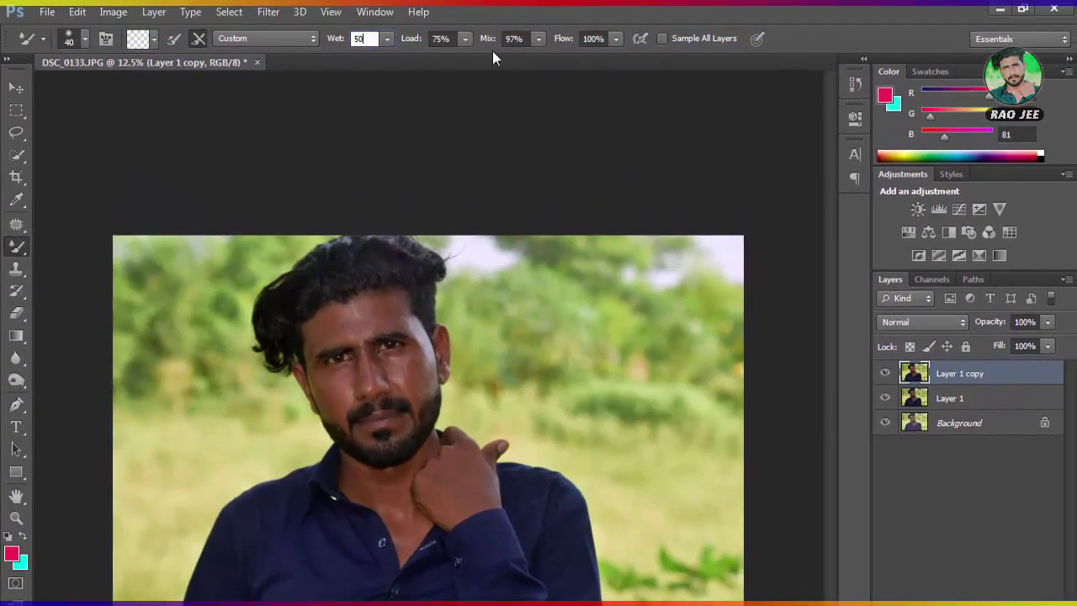
Set the mixer brush to Wet 50%, Load 75%, Mix 90%, Flow 90%, and zoom in on the face
left_click(526, 41)
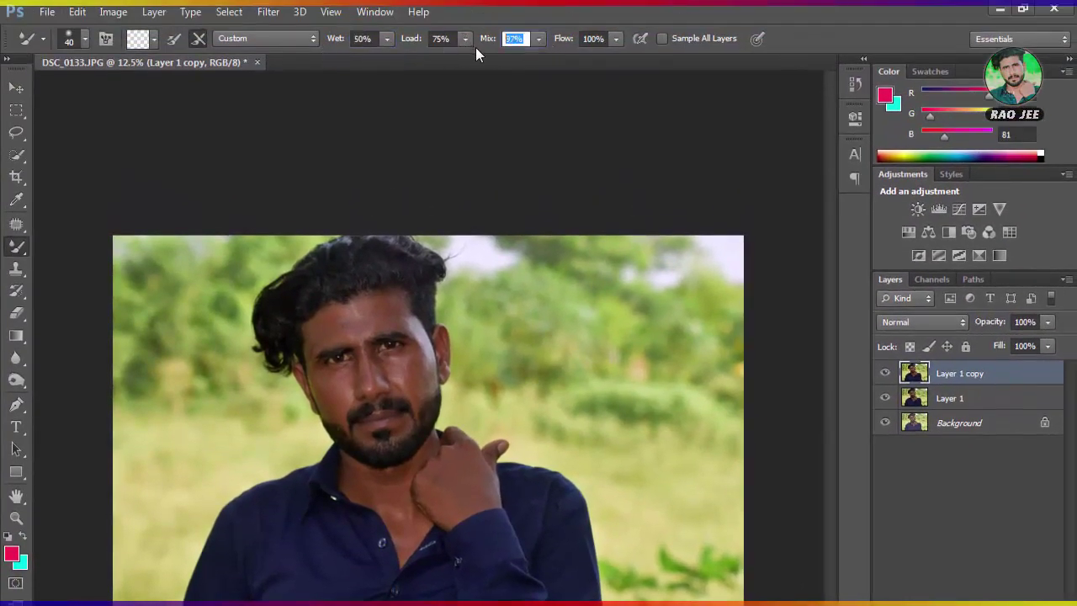
type("90")
key("Tab")
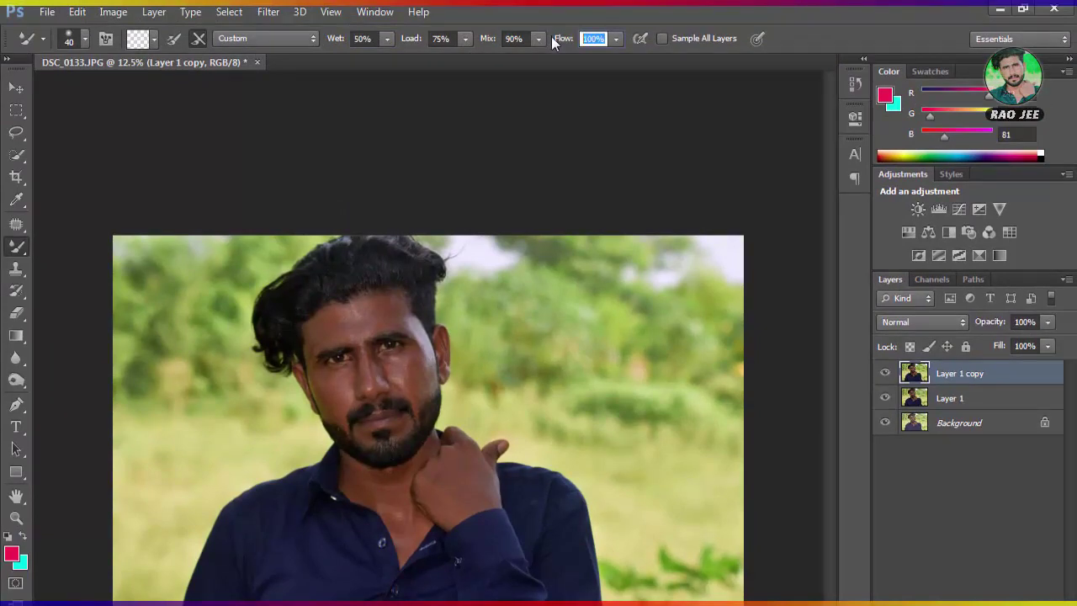
type("90")
key("Return")
scroll(349, 358, "up", 2)
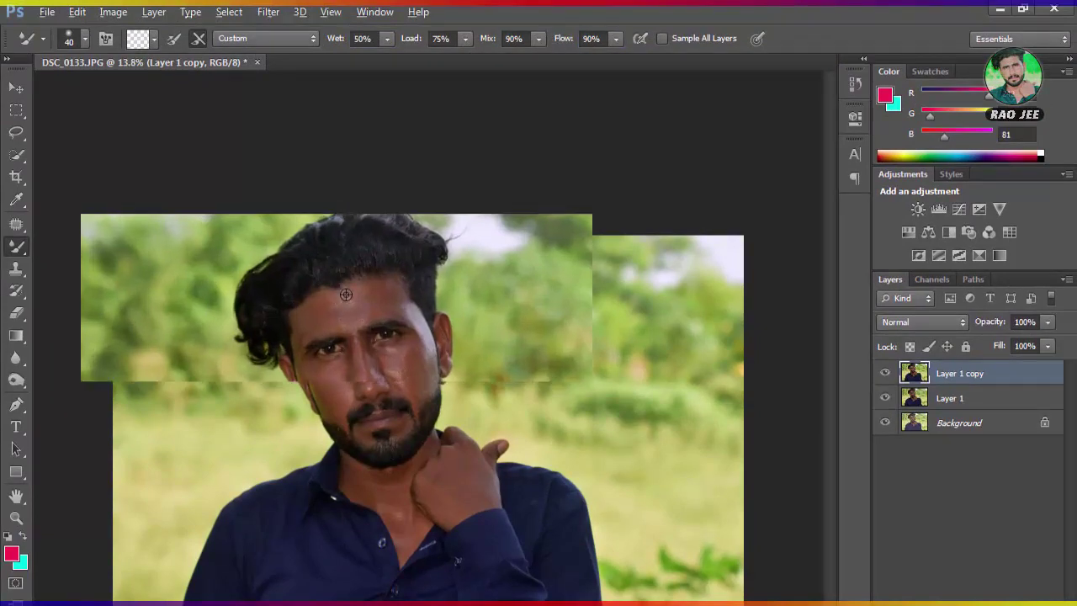
scroll(348, 337, "up", 3)
scroll(347, 311, "up", 3)
scroll(345, 291, "up", 2)
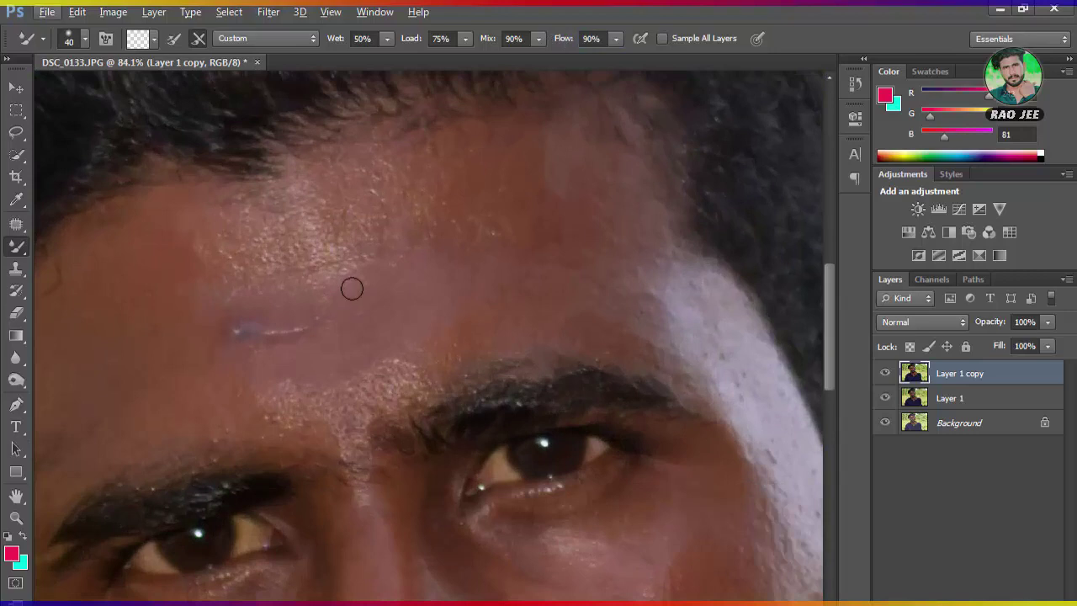
Enlarge the brush and smooth the forehead scar, forehead, temple highlight and cheek
key("bracketright")
key("bracketright")
key("bracketright")
mouse_move(319, 328)
left_mouse_down()
mouse_move(185, 336)
mouse_move(393, 269)
left_mouse_up()
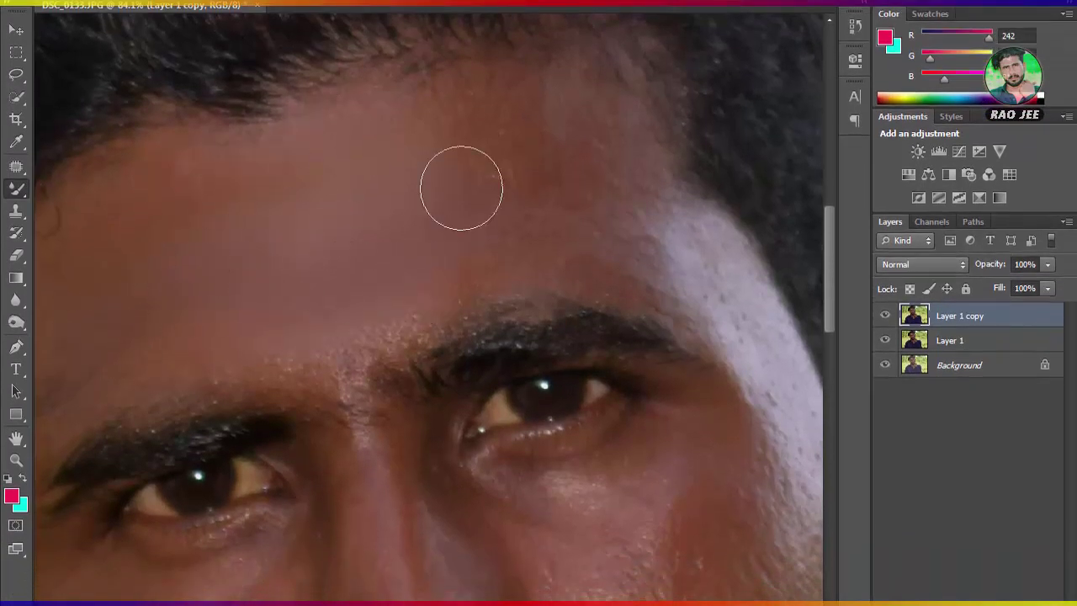
left_click_drag(527, 100, 550, 109)
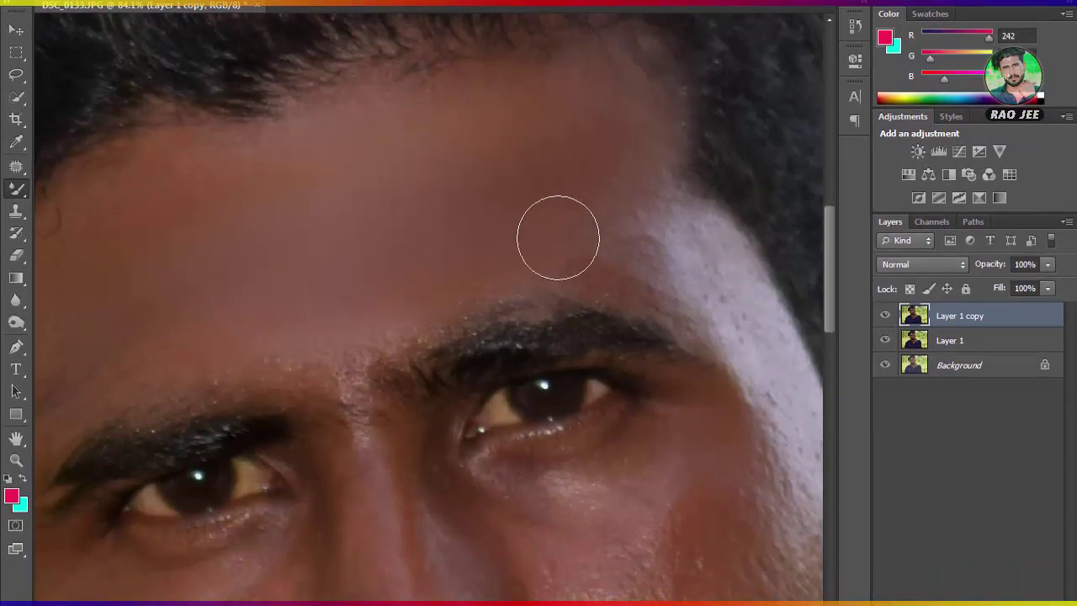
mouse_move(613, 211)
left_mouse_down()
mouse_move(620, 168)
mouse_move(682, 267)
mouse_move(726, 299)
left_mouse_up()
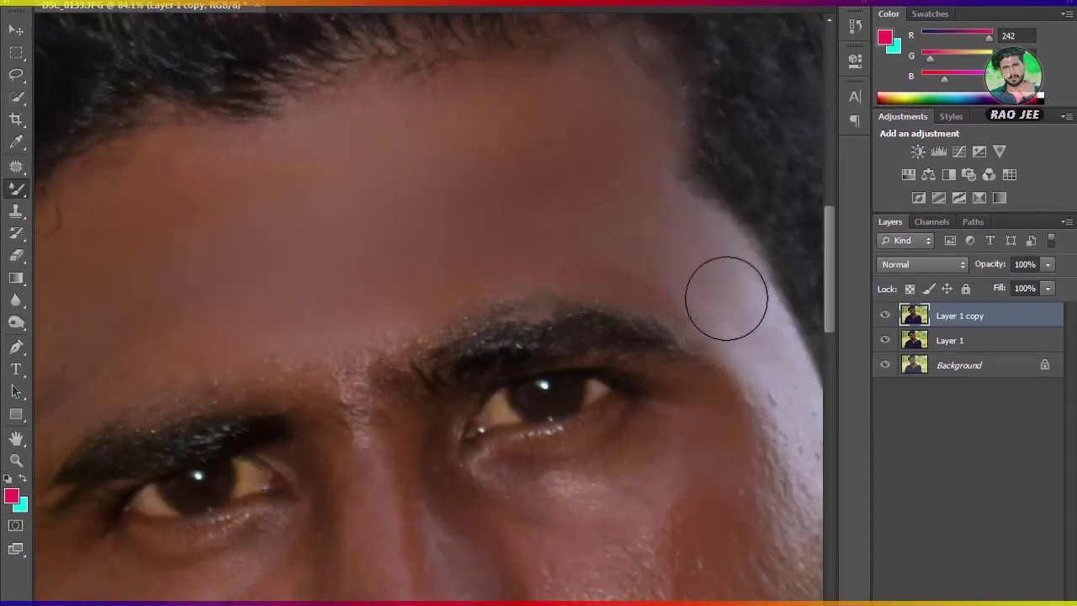
scroll(589, 467, "down", 3)
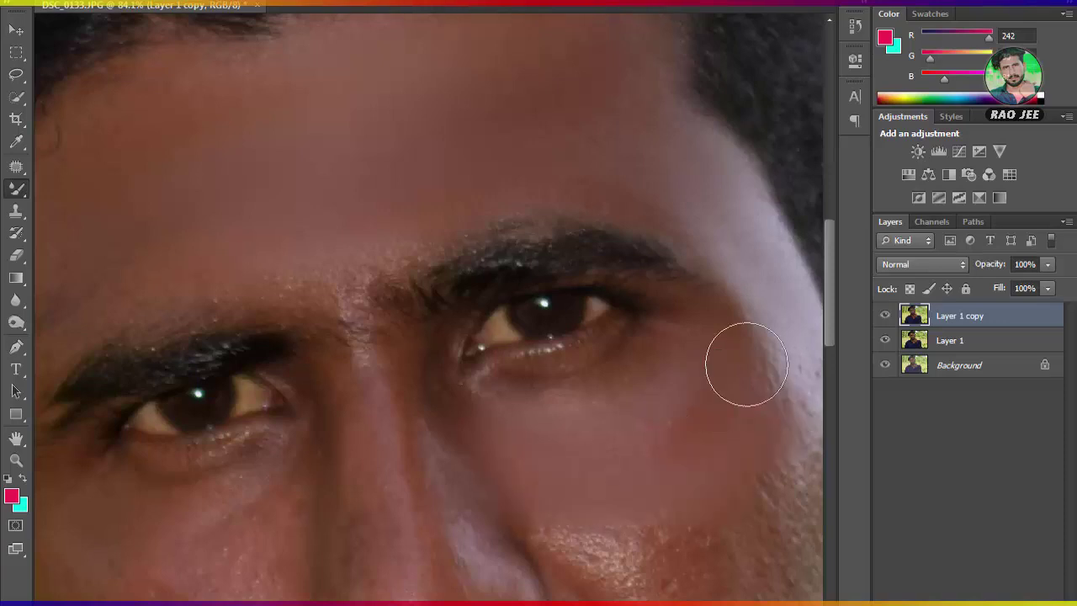
mouse_move(746, 364)
left_mouse_down()
mouse_move(745, 396)
mouse_move(673, 463)
mouse_move(745, 524)
mouse_move(743, 390)
left_mouse_up()
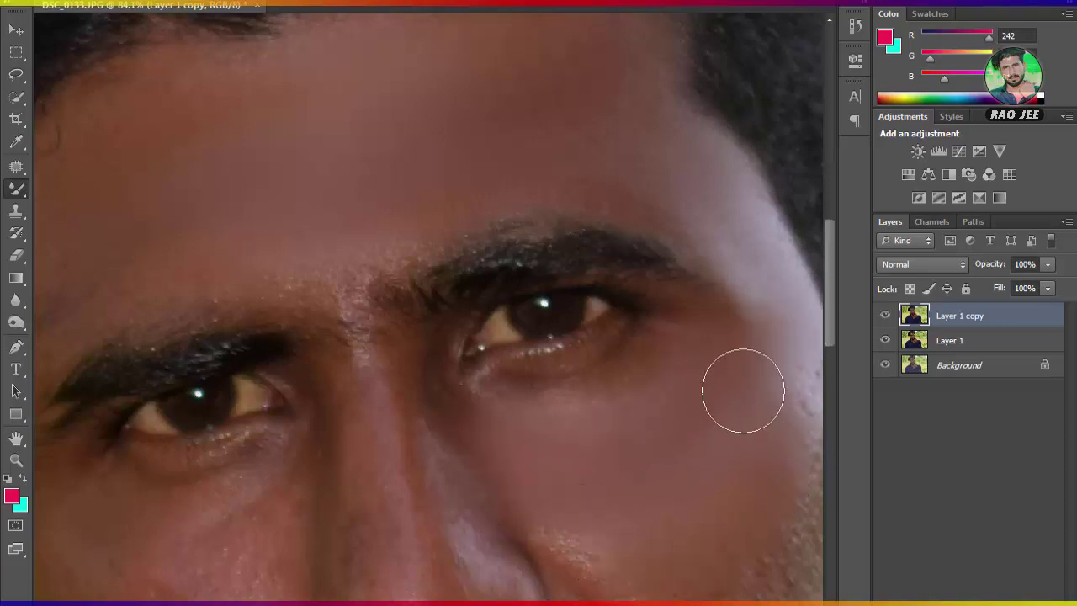
Pan to the nose and mouth, smooth the cheek texture, then work down over chin, neck and hand
scroll(521, 512, "down", 1)
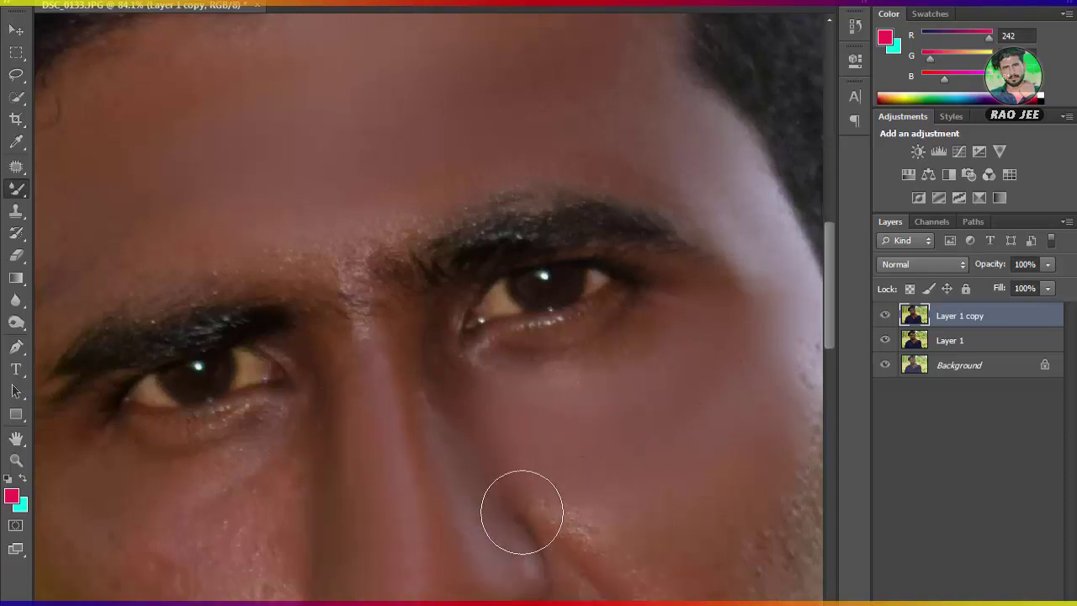
scroll(522, 511, "right", 10)
scroll(264, 440, "left", 3)
scroll(264, 440, "down", 1)
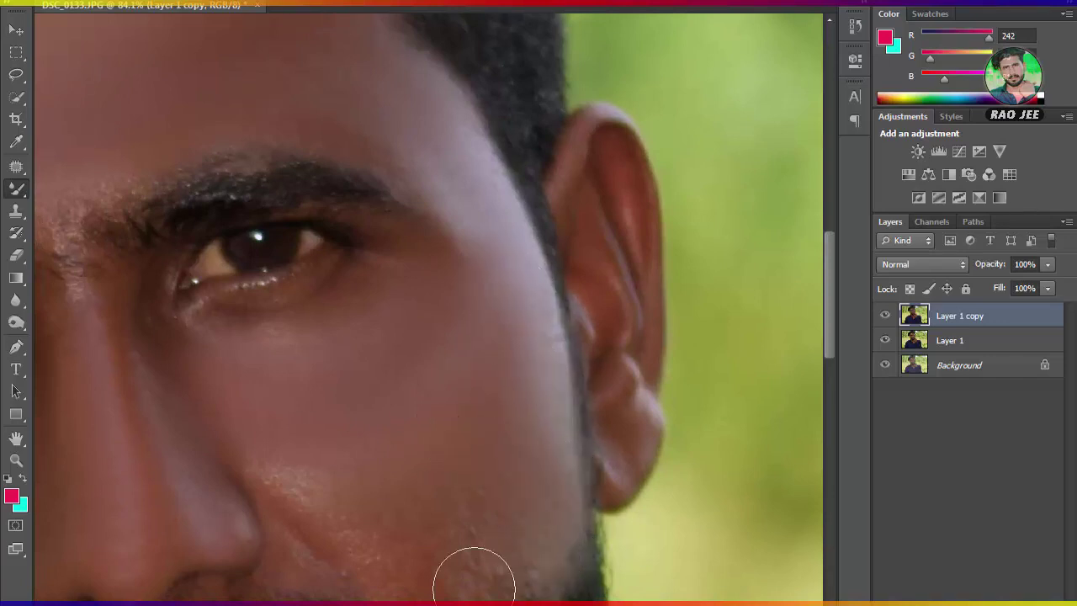
scroll(302, 443, "down", 3)
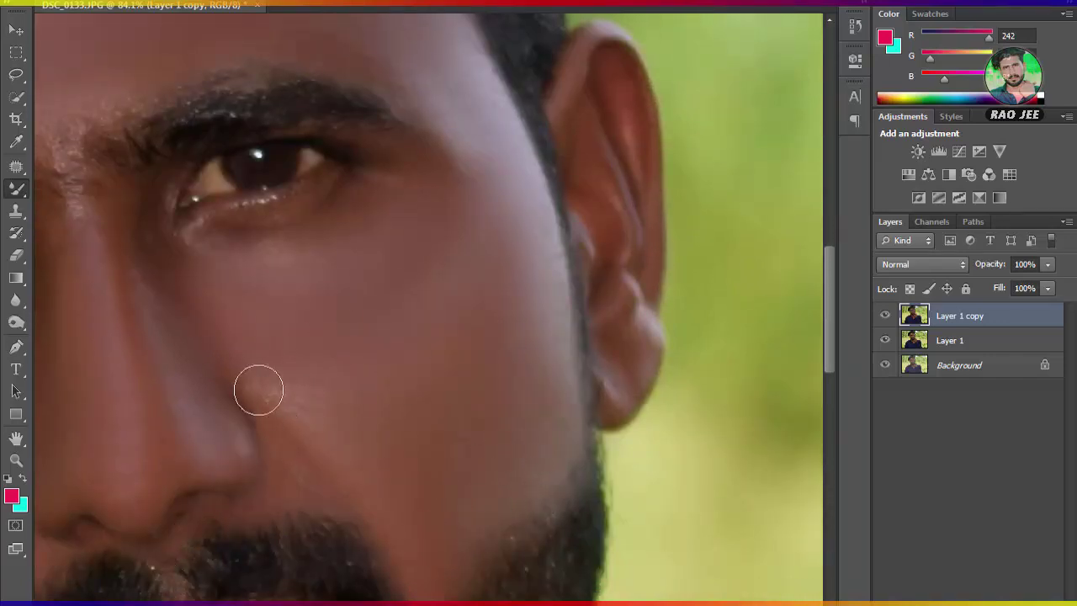
scroll(392, 584, "down", 5)
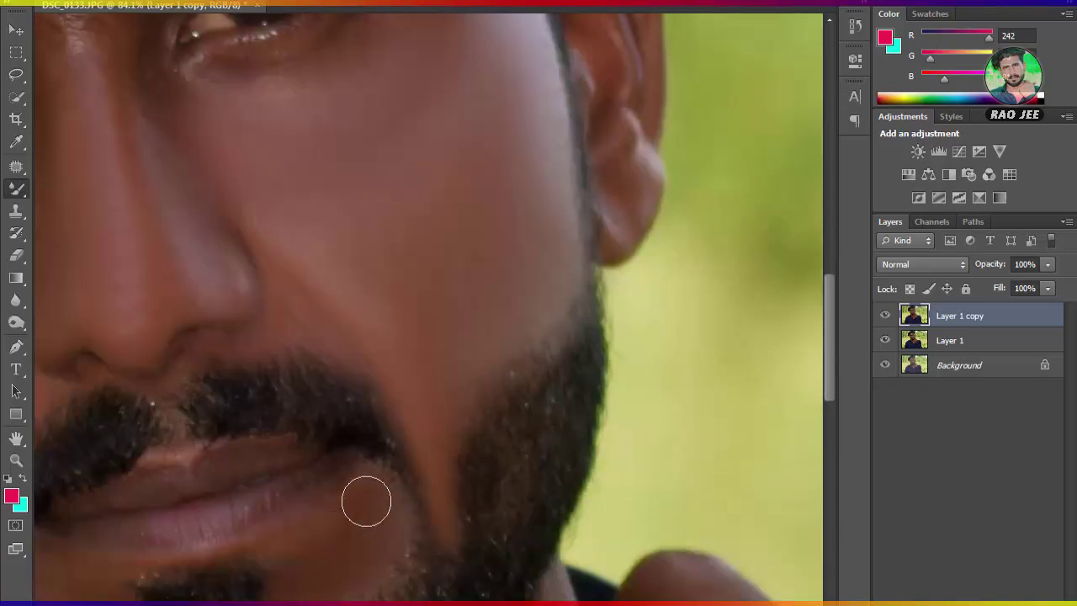
left_click_drag(365, 499, 500, 448)
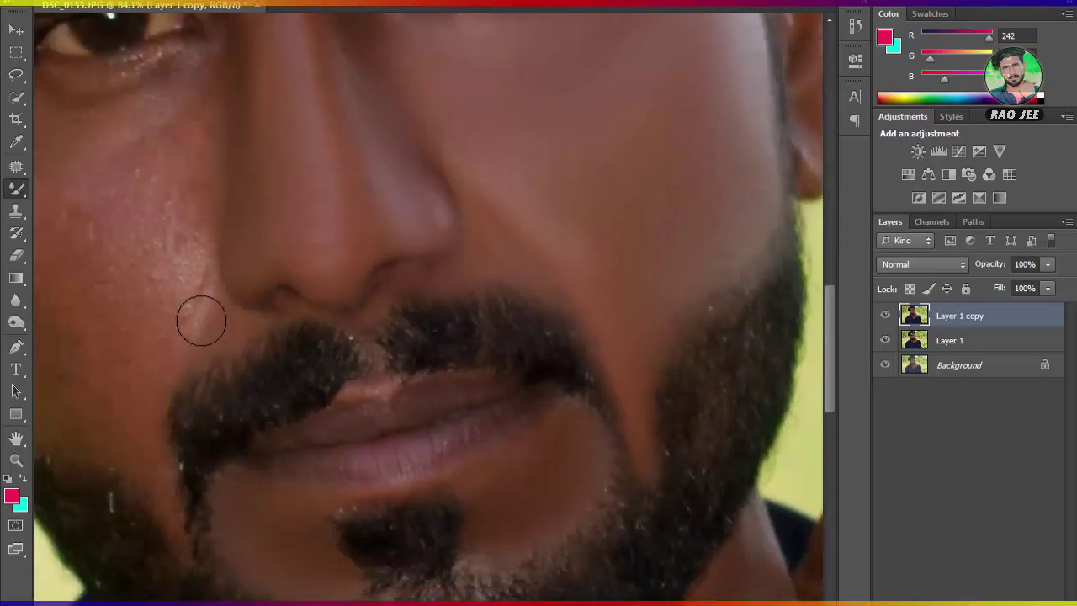
left_click_drag(209, 329, 356, 384)
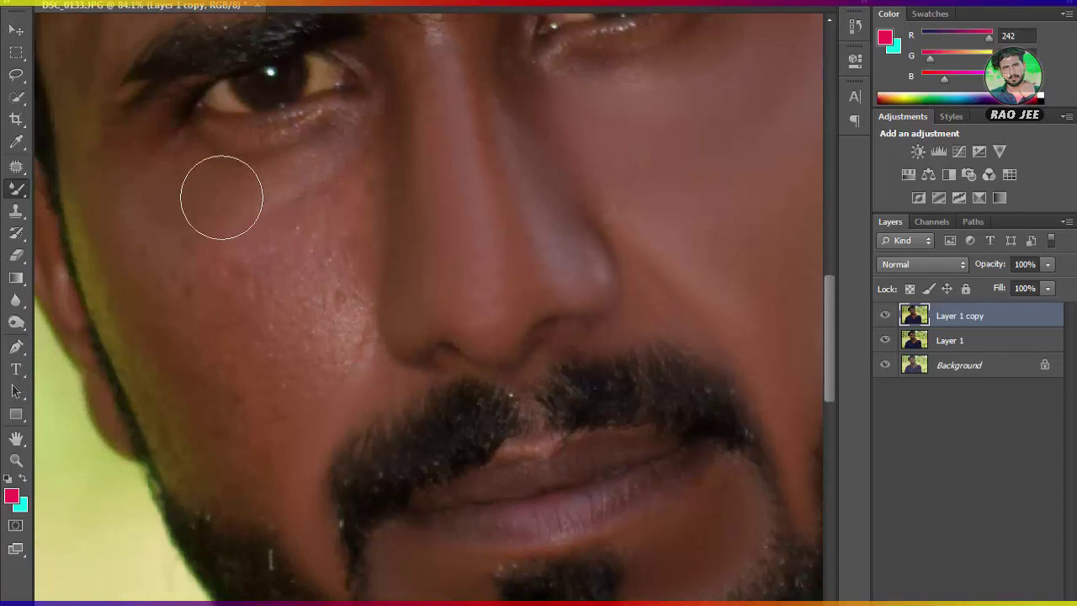
left_click(328, 281)
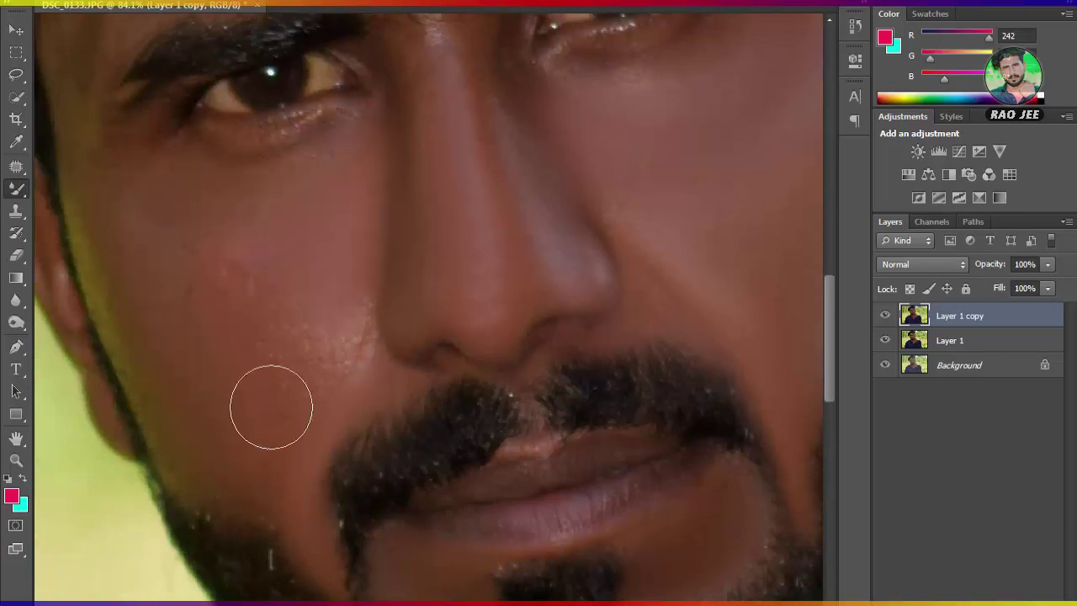
scroll(301, 457, "up", 5)
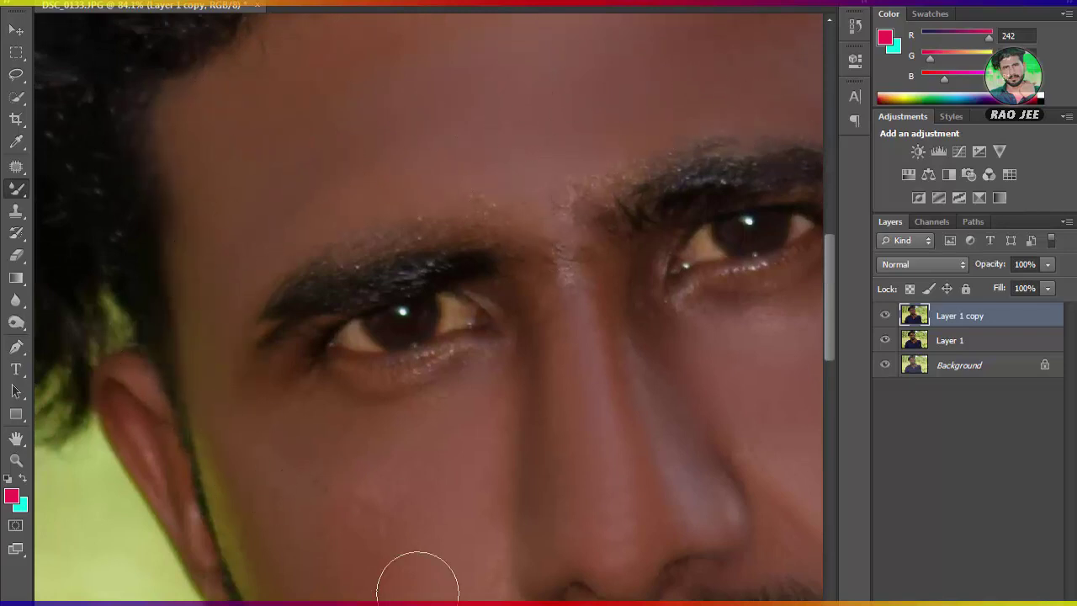
scroll(278, 211, "down", 1)
scroll(421, 286, "down", 1)
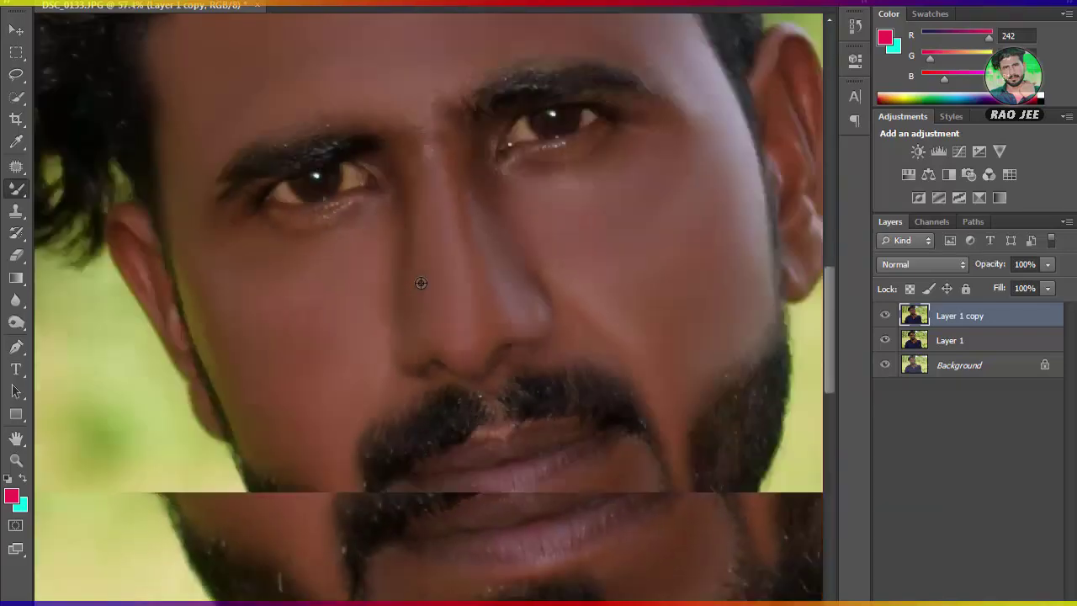
scroll(541, 198, "down", 1)
scroll(517, 271, "up", 2)
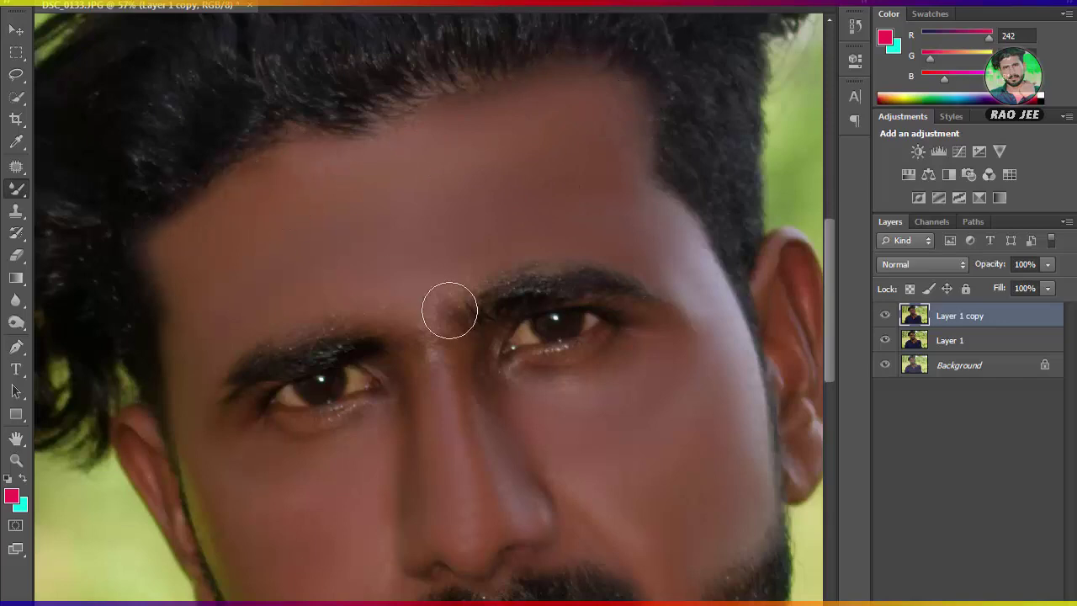
scroll(449, 308, "down", 3)
scroll(592, 434, "down", 5)
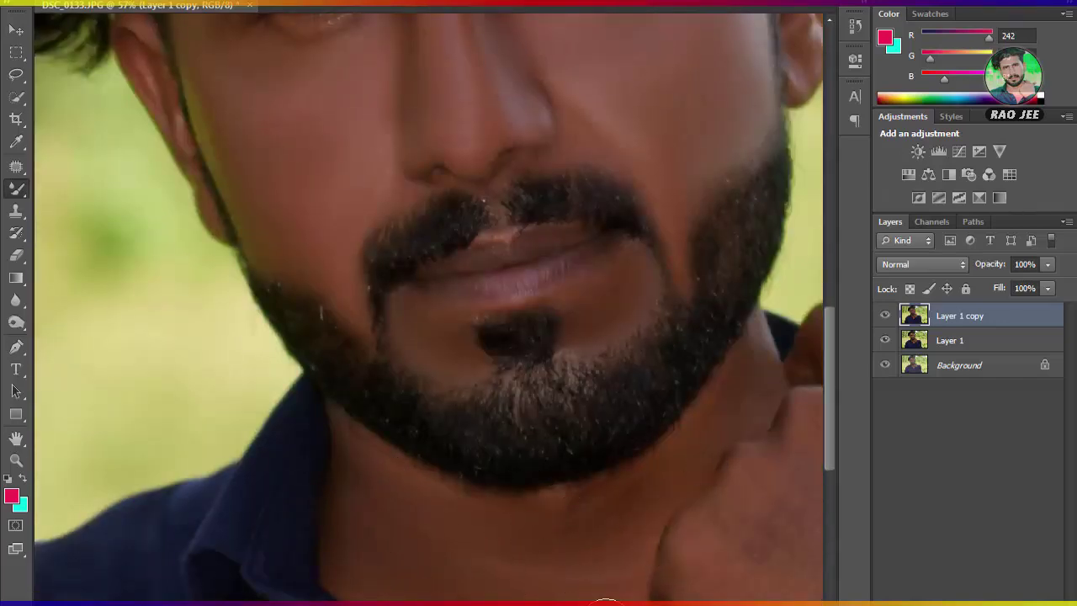
scroll(429, 336, "down", 3)
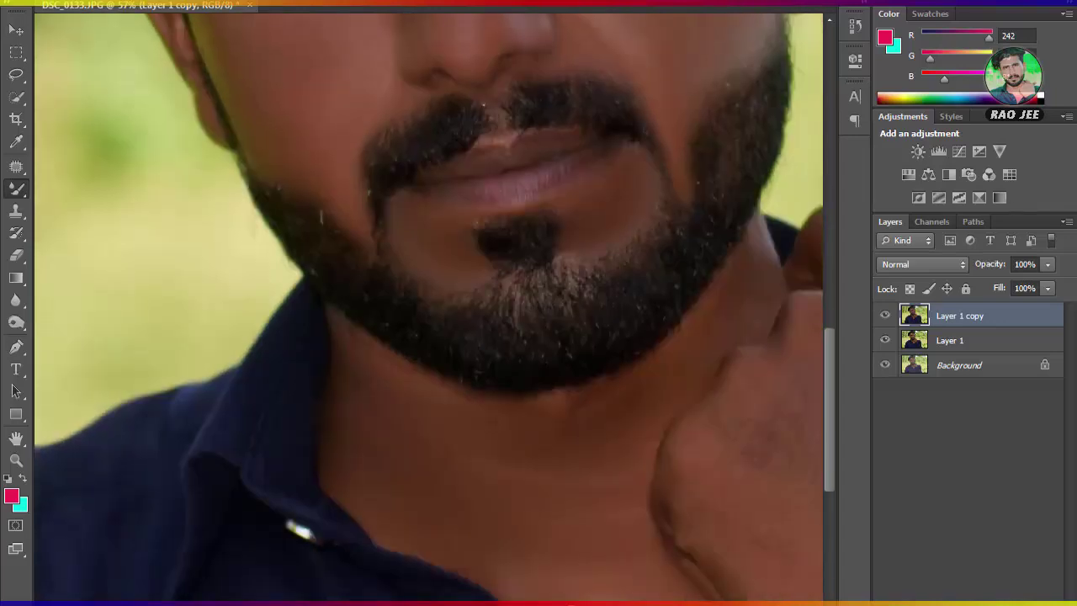
scroll(652, 569, "down", 3)
scroll(588, 404, "up", 5)
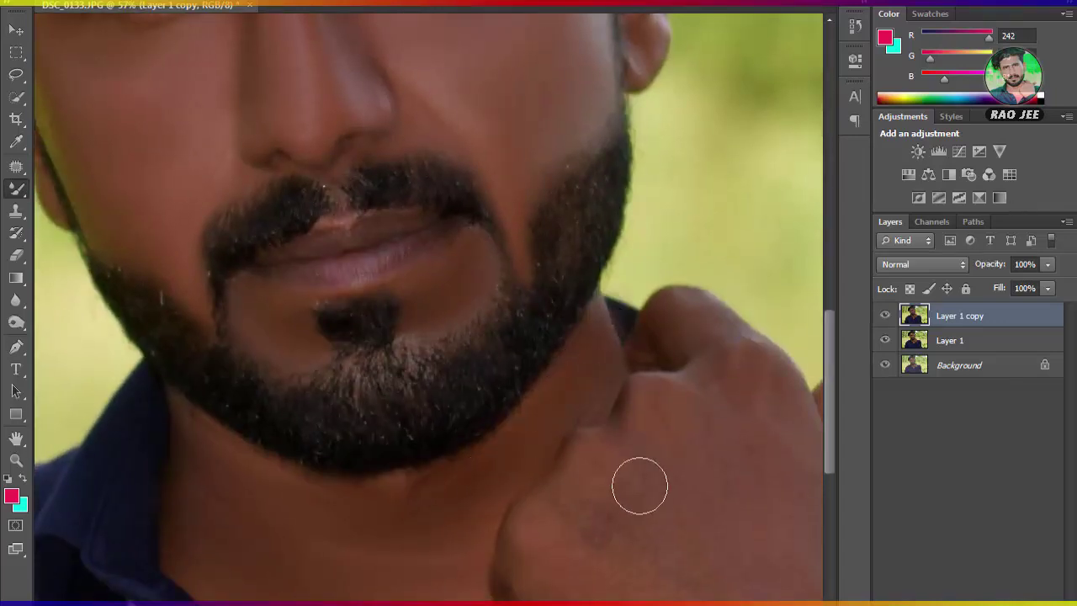
scroll(711, 579, "right", 3)
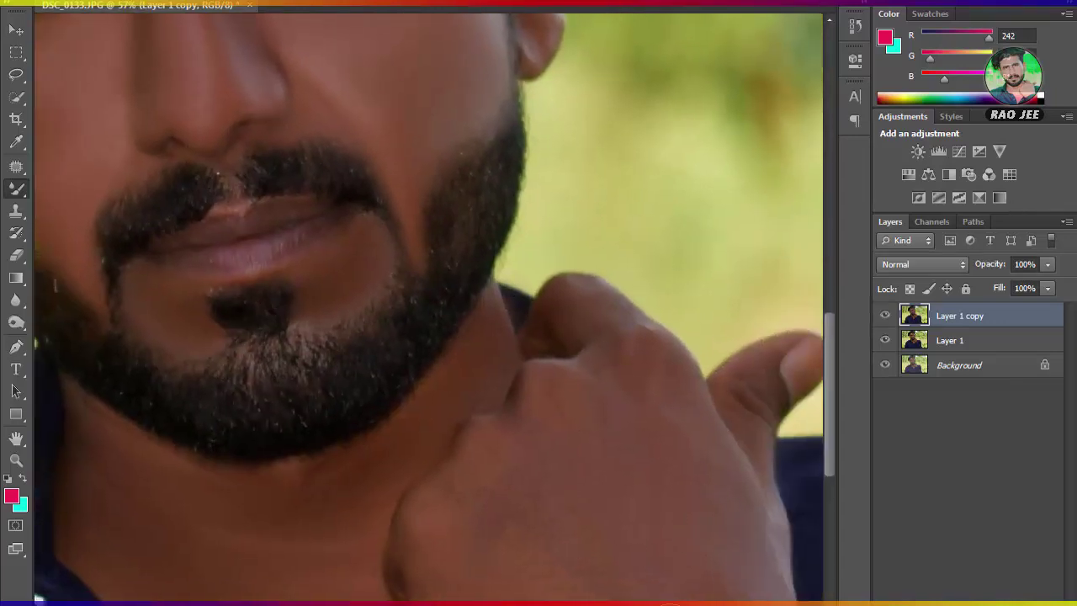
scroll(471, 439, "down", 3)
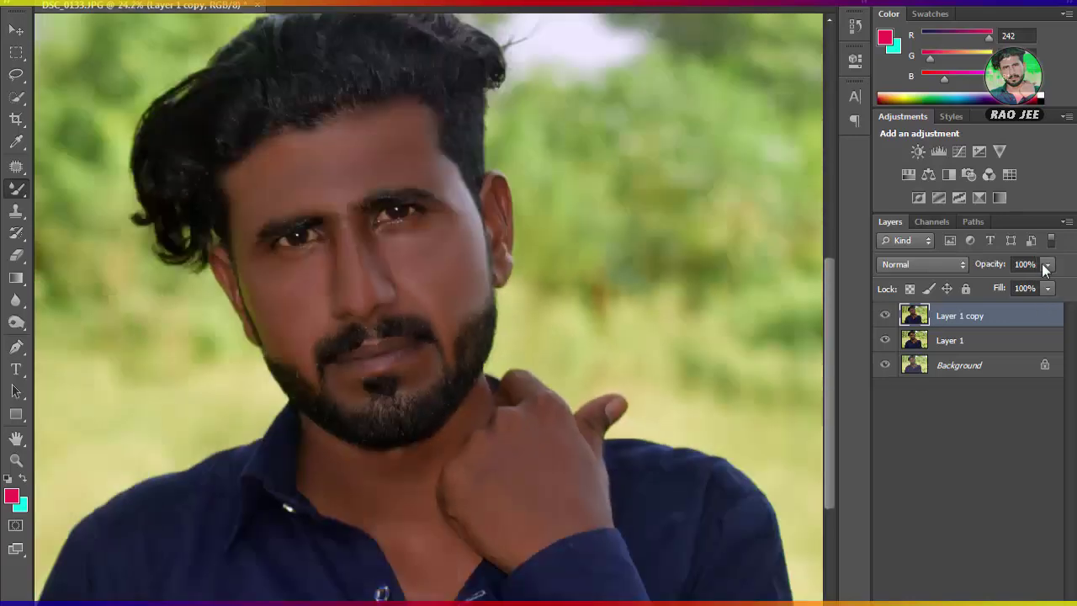
Set Layer 1 copy to 75% opacity and 75% fill, then merge it down into Layer 1
left_click(1033, 265)
type("75")
left_click(1028, 288)
type("90")
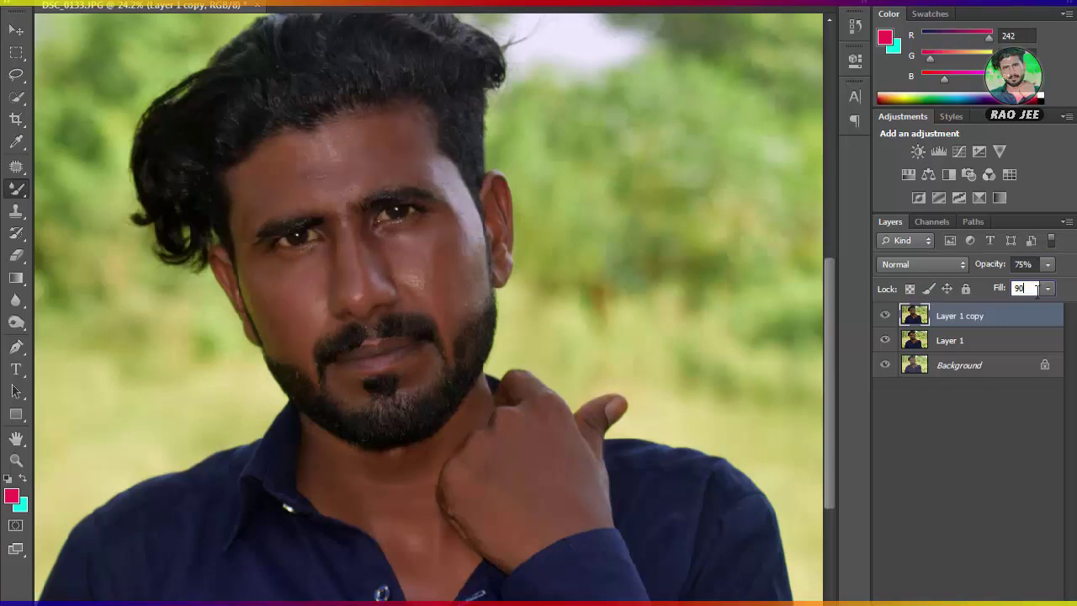
key("BackSpace")
key("BackSpace")
type("75")
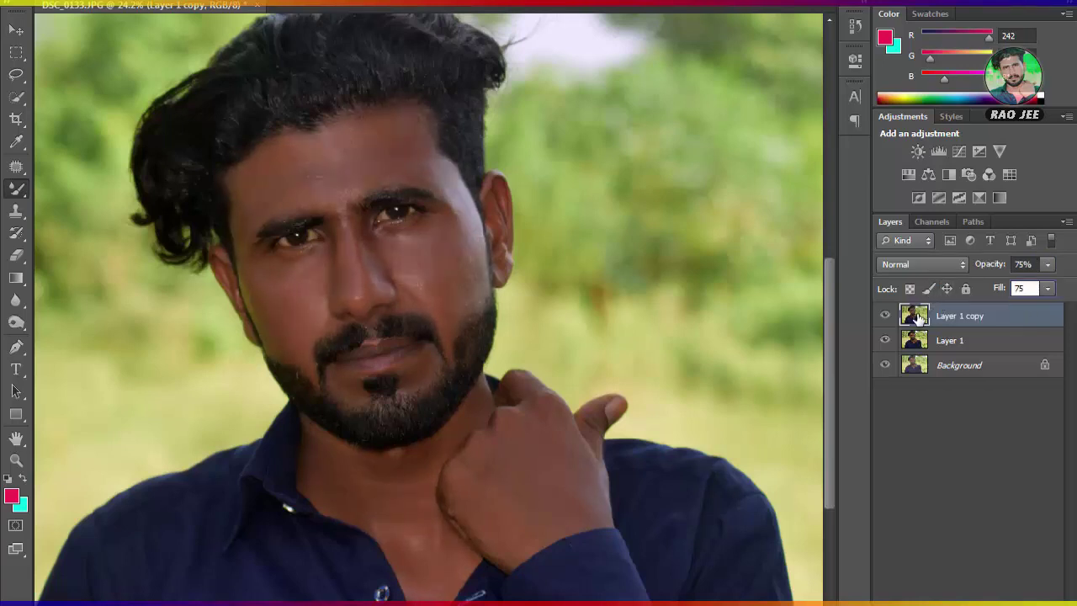
key("ctrl+e")
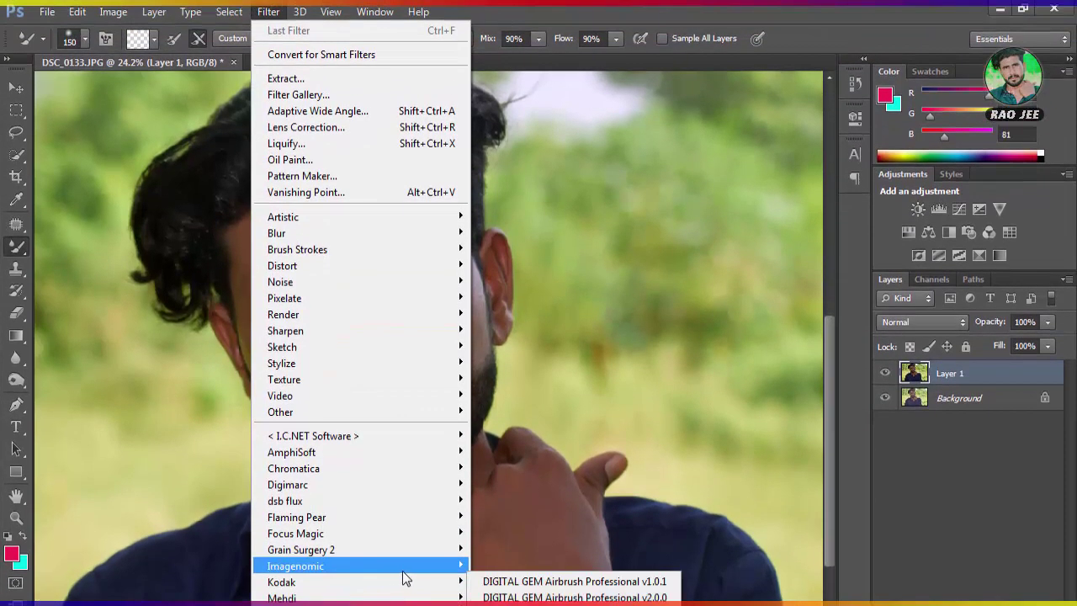
left_click(508, 581)
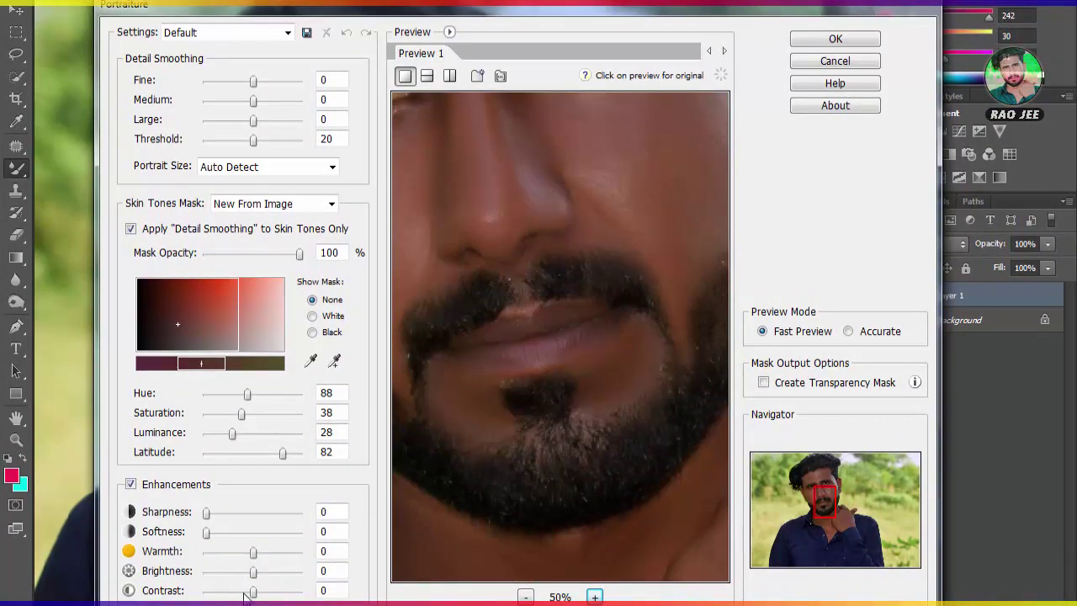
Apply Portraiture with Contrast +3 and Brightness +2, previewed split-screen at 25%
left_click_drag(252, 591, 259, 591)
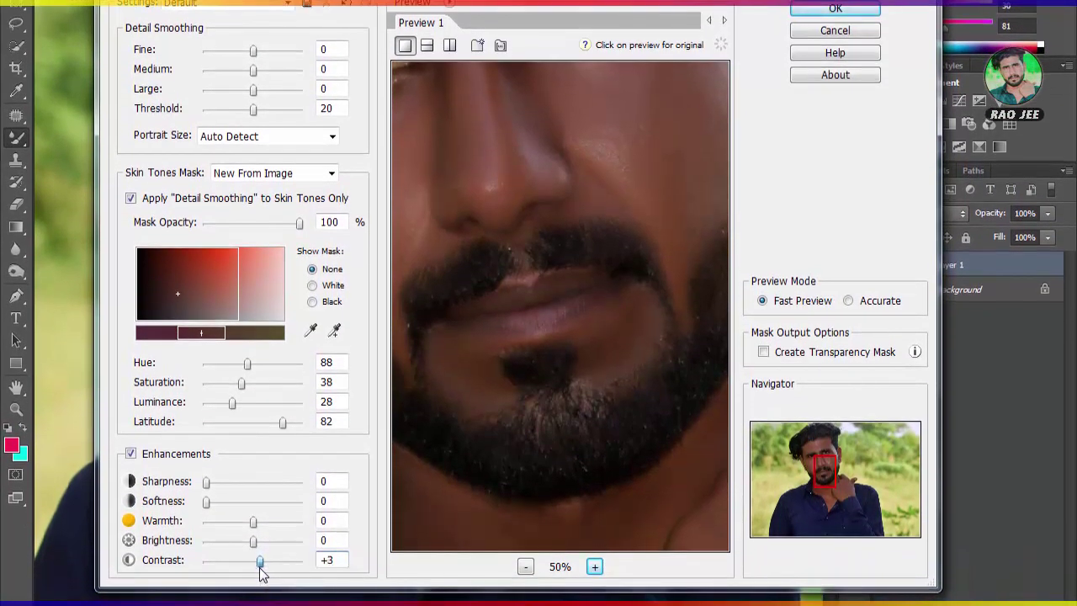
mouse_move(252, 540)
left_mouse_down()
mouse_move(255, 522)
mouse_move(214, 505)
mouse_move(212, 481)
left_mouse_up()
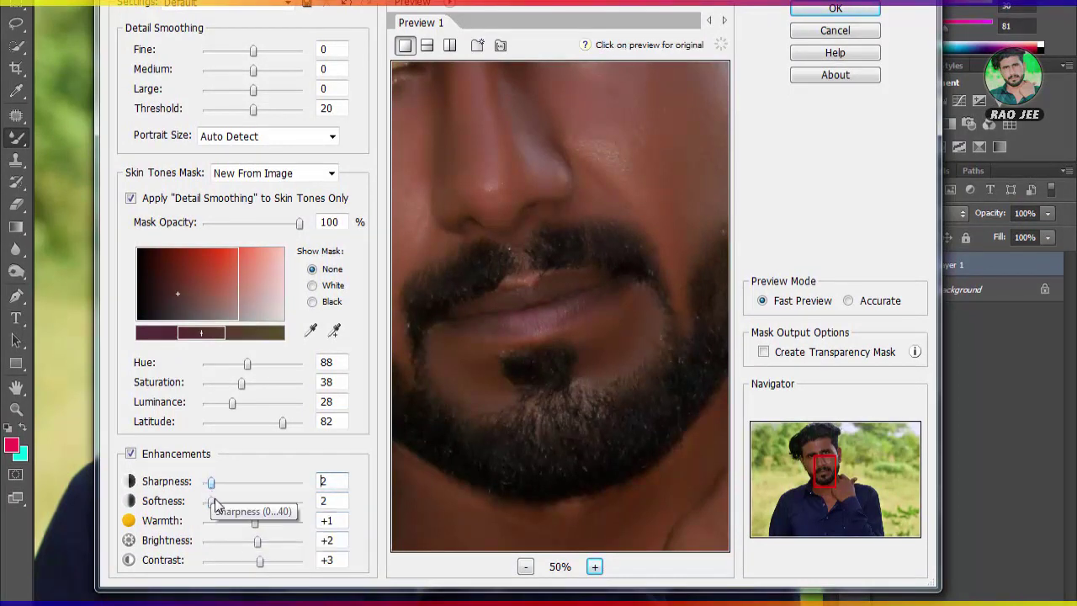
left_click(525, 566)
left_click(450, 44)
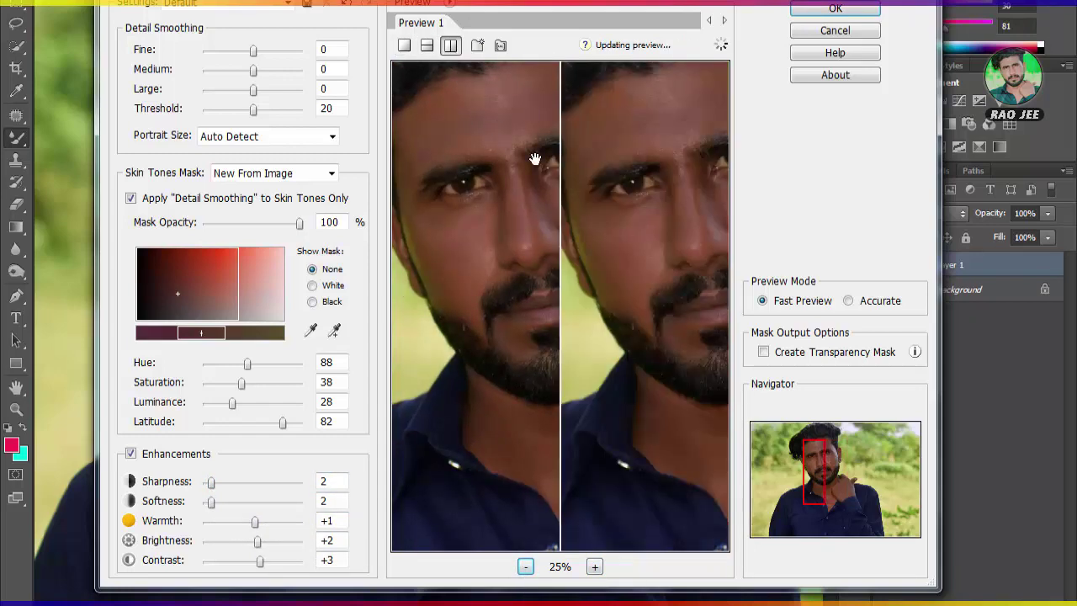
left_click(808, 9)
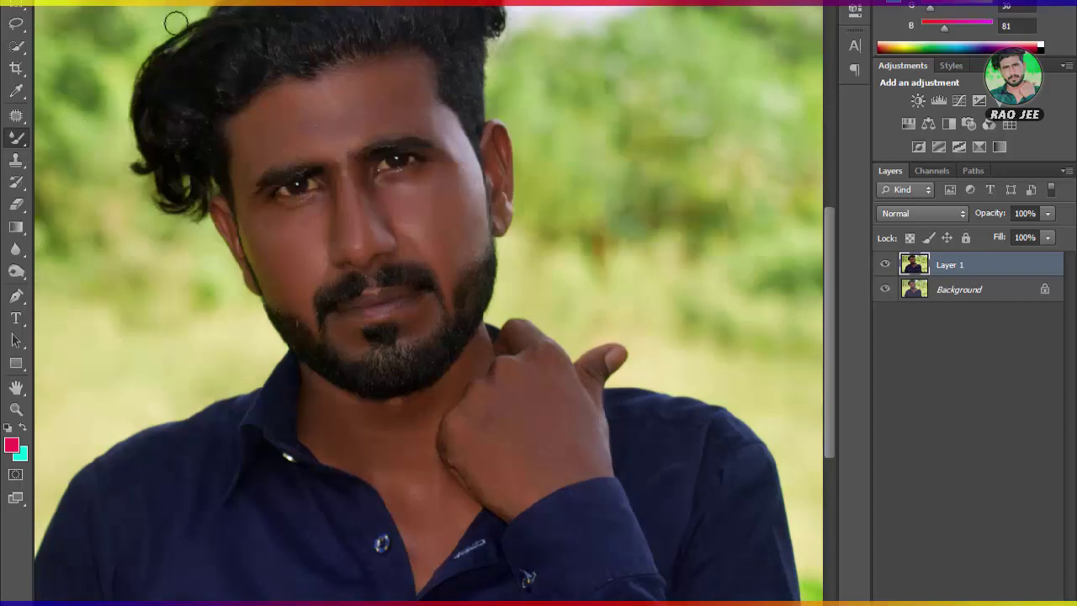
Zoom in and clone clean skin over the forehead blemishes with the Clone Stamp
key("ctrl+plus")
key("ctrl+plus")
right_click(16, 160)
left_click(84, 155)
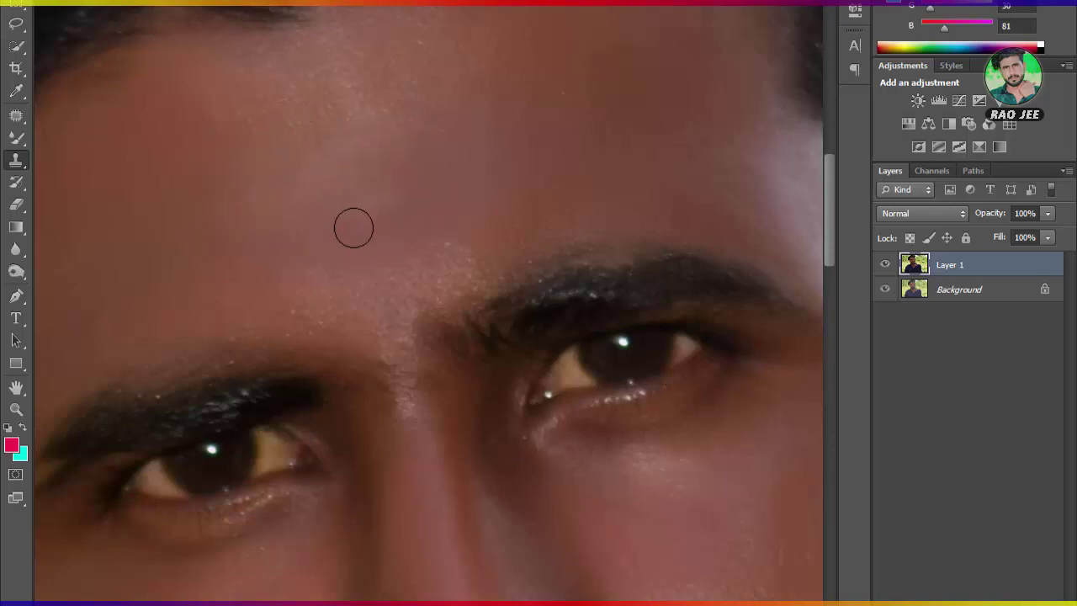
scroll(446, 58, "down", 5)
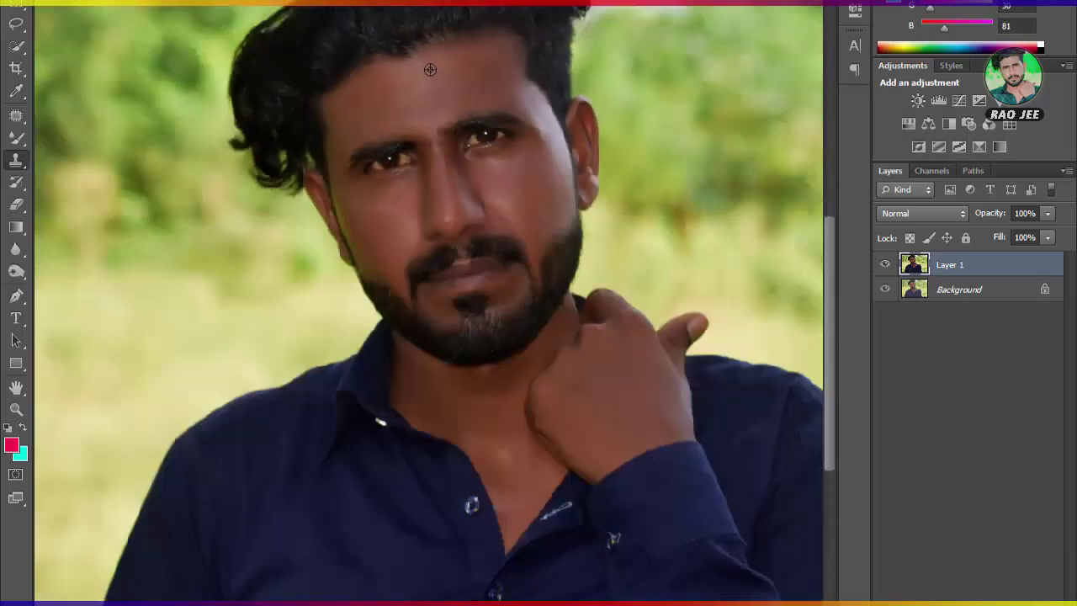
scroll(488, 67, "down", 1)
scroll(546, 65, "up", 2)
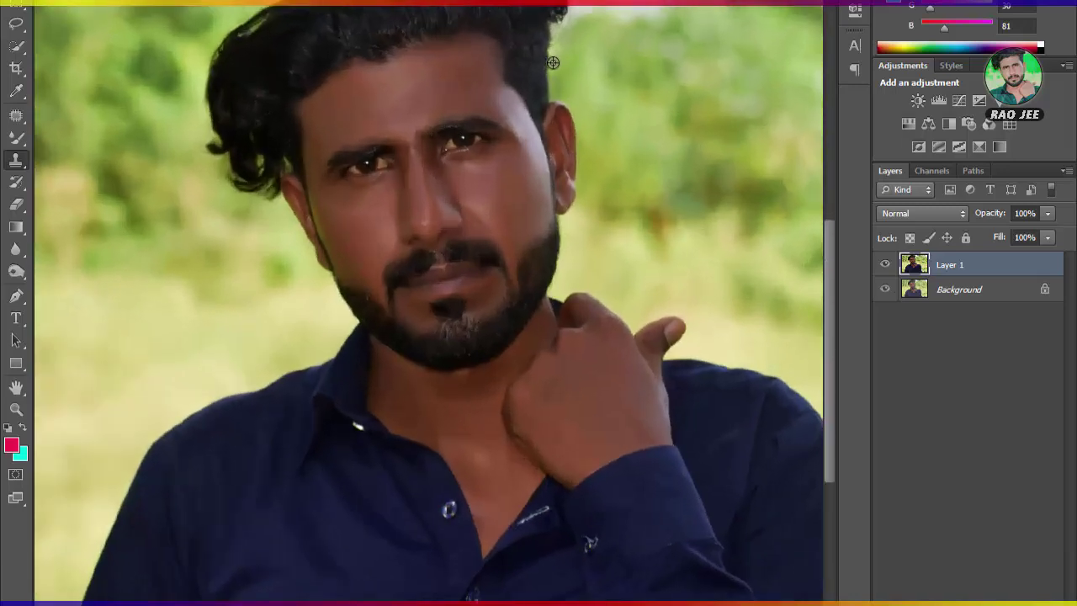
scroll(614, 62, "down", 2)
scroll(676, 58, "up", 3)
scroll(676, 58, "down", 2)
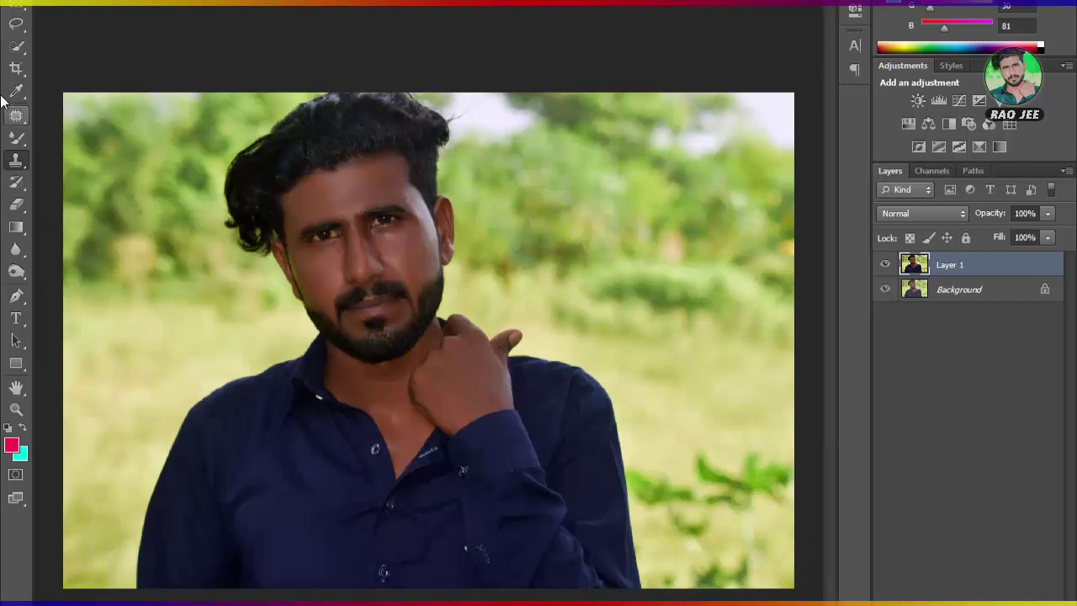
left_click(12, 50)
Select the man's head, face and hand and feather the selection by 10 px
left_click_drag(343, 221, 402, 433)
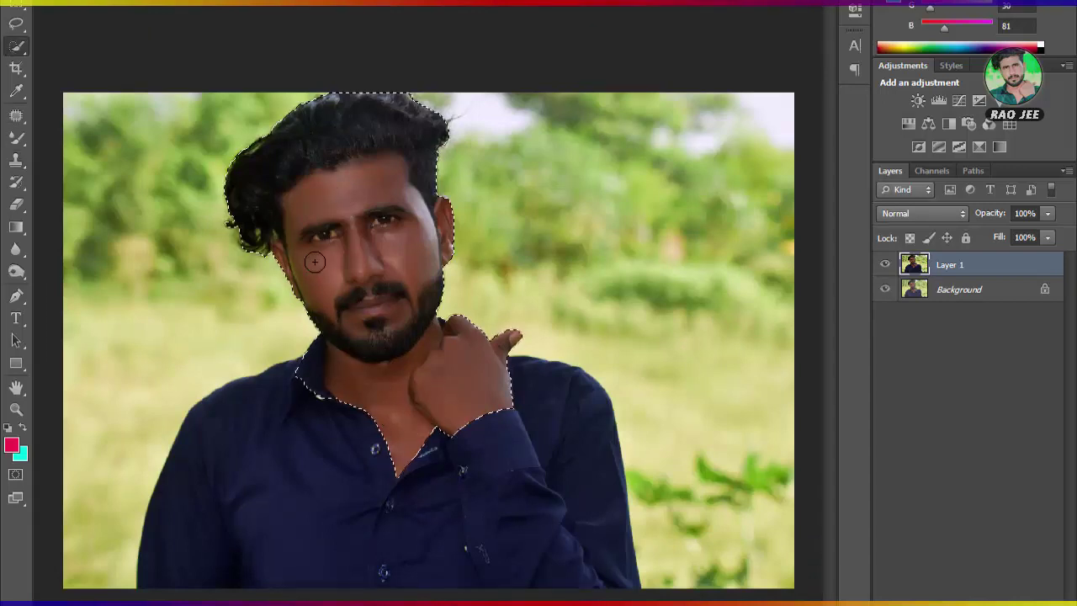
key("shift+F6")
type("10")
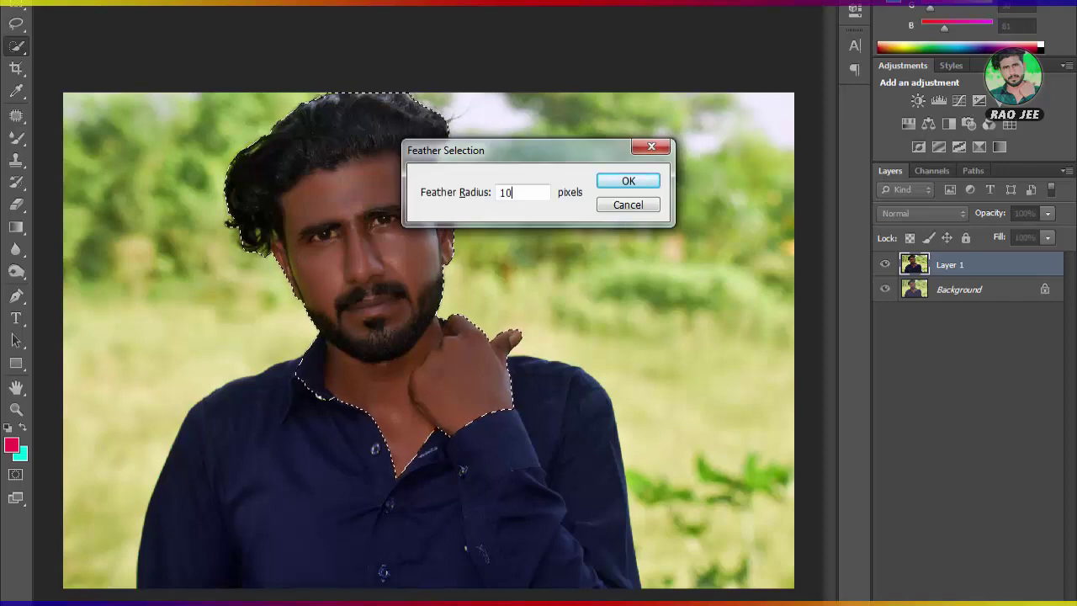
key("Return")
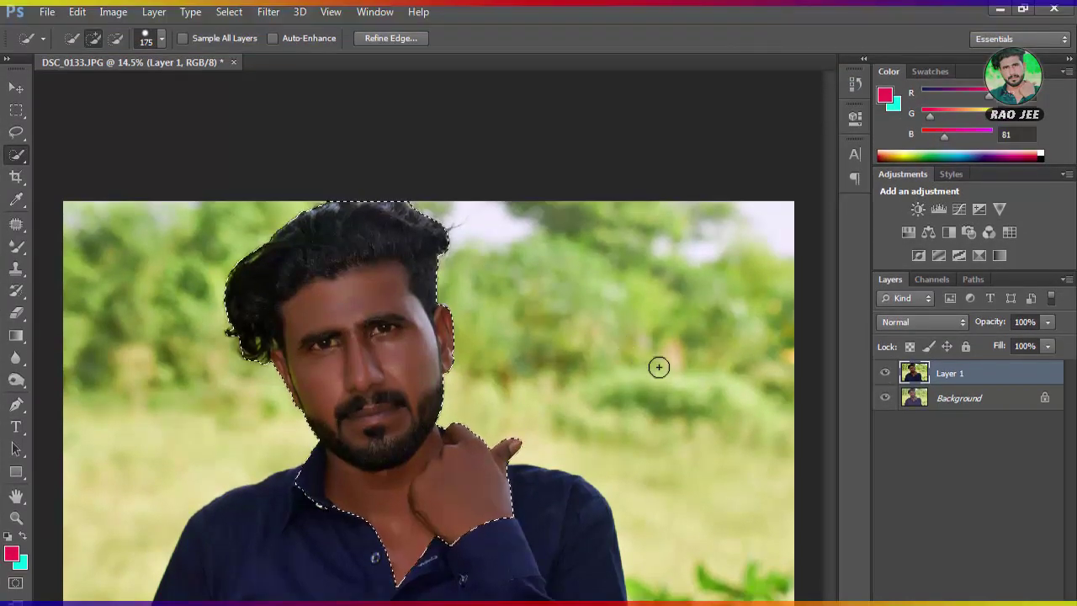
Adjust Levels on the selection to input 2/1.06/239 and output 6–242
left_click(112, 12)
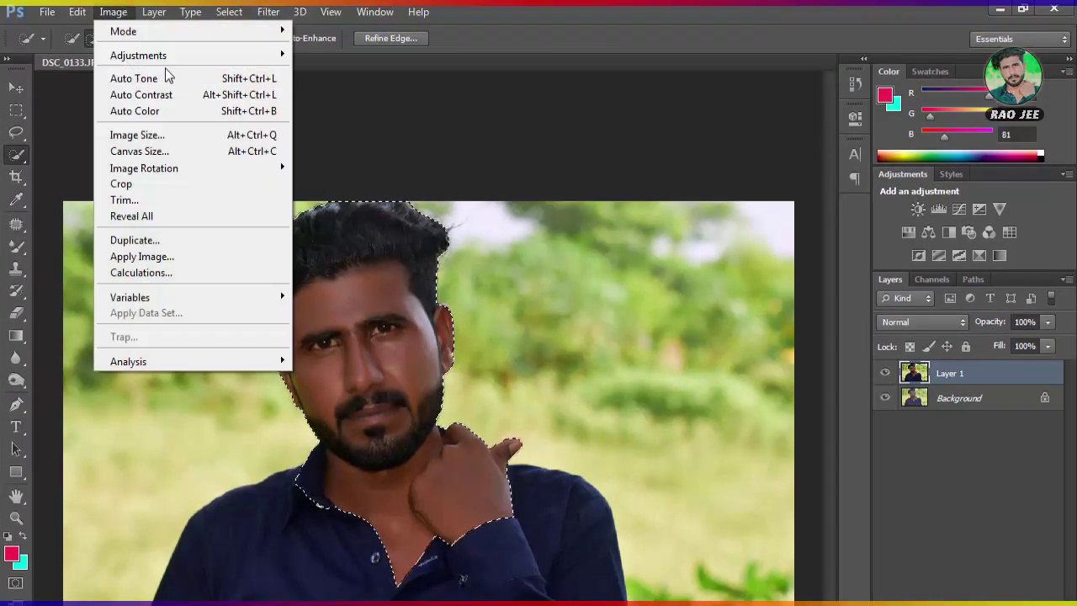
mouse_move(138, 56)
left_click(359, 78)
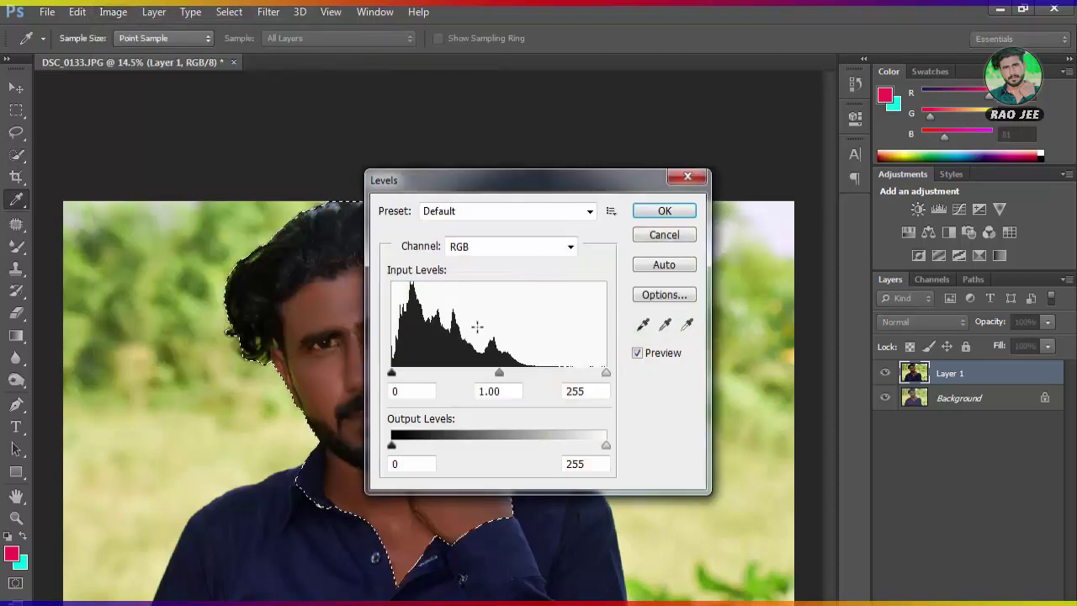
left_click_drag(505, 180, 658, 291)
left_click_drag(758, 483, 746, 484)
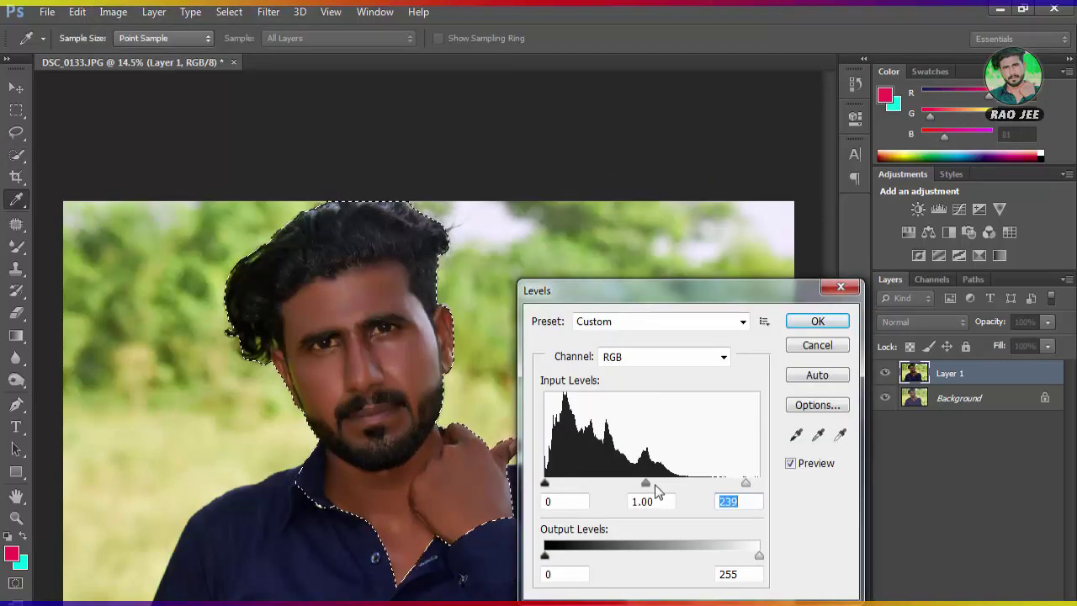
left_click_drag(645, 484, 641, 484)
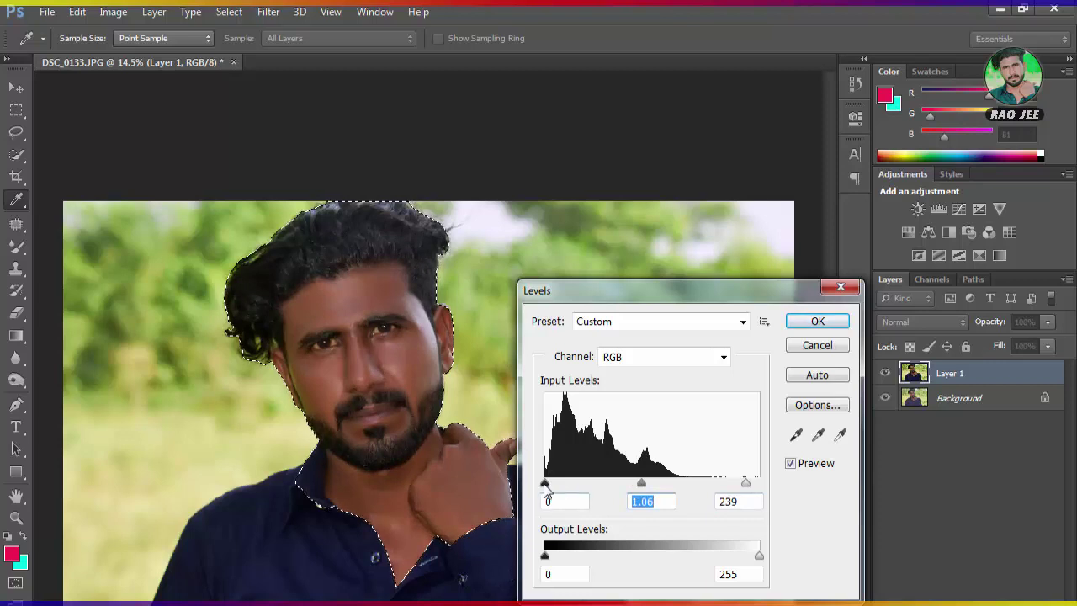
left_click_drag(545, 484, 546, 485)
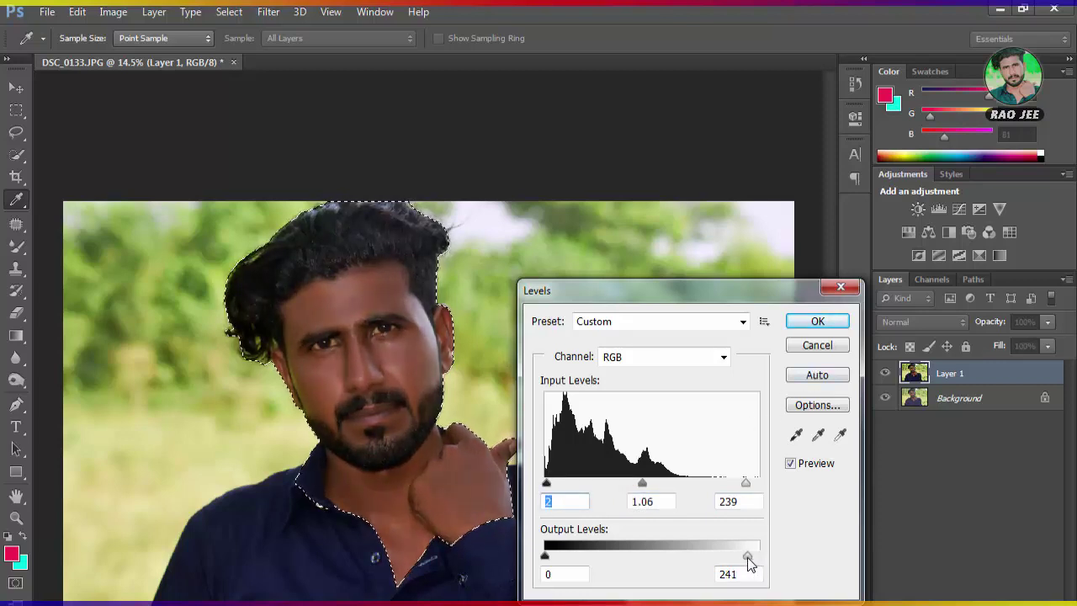
left_click_drag(749, 562, 750, 562)
left_click_drag(546, 559, 558, 559)
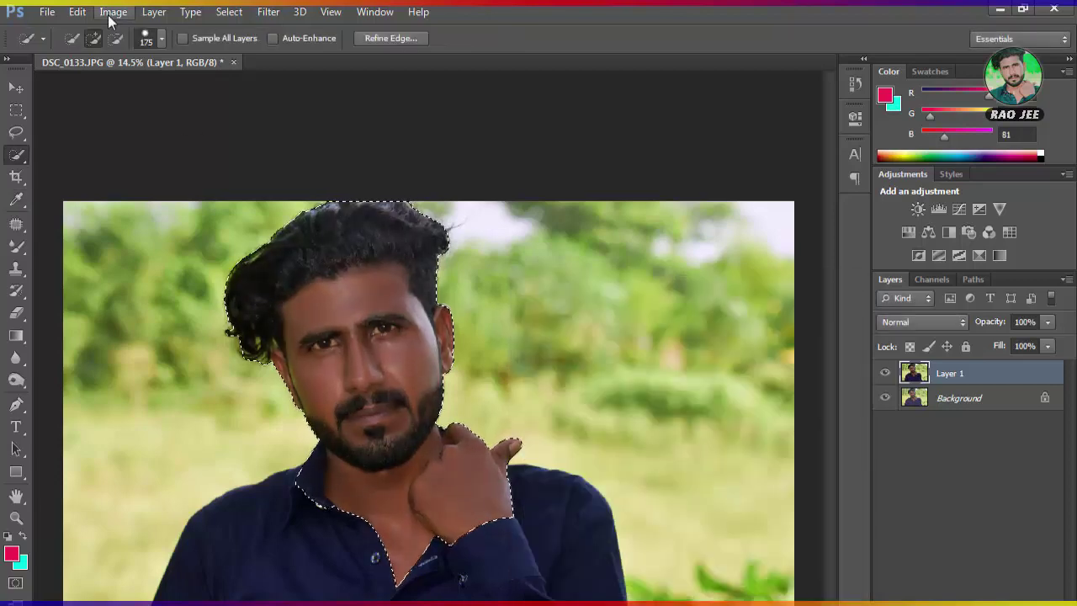
Brighten the selected subject's midtones with a slight Curves lift
left_click(110, 17)
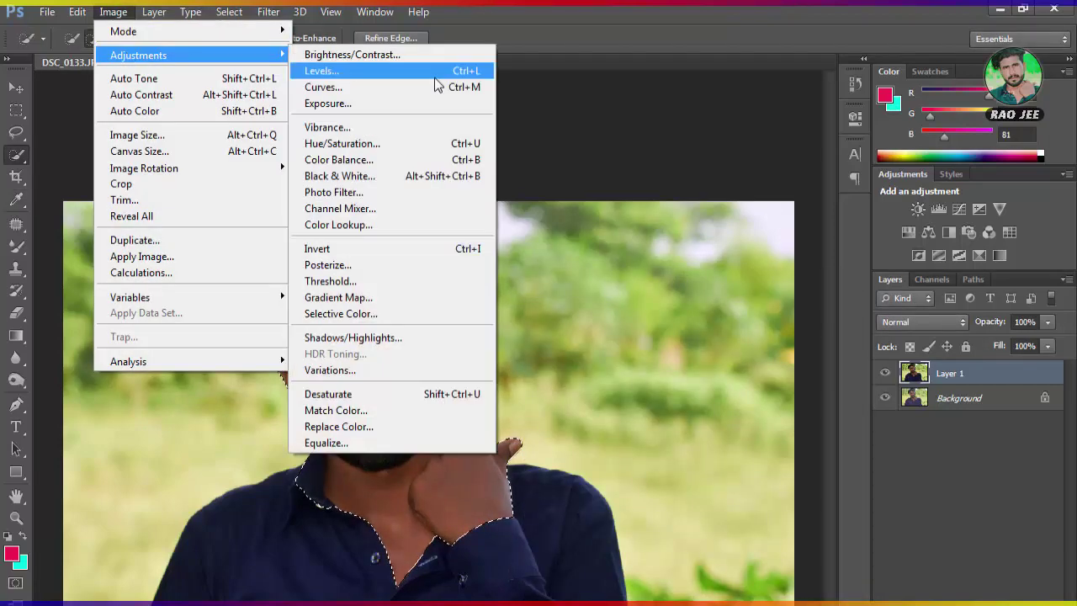
left_click(389, 87)
left_click_drag(791, 455, 784, 444)
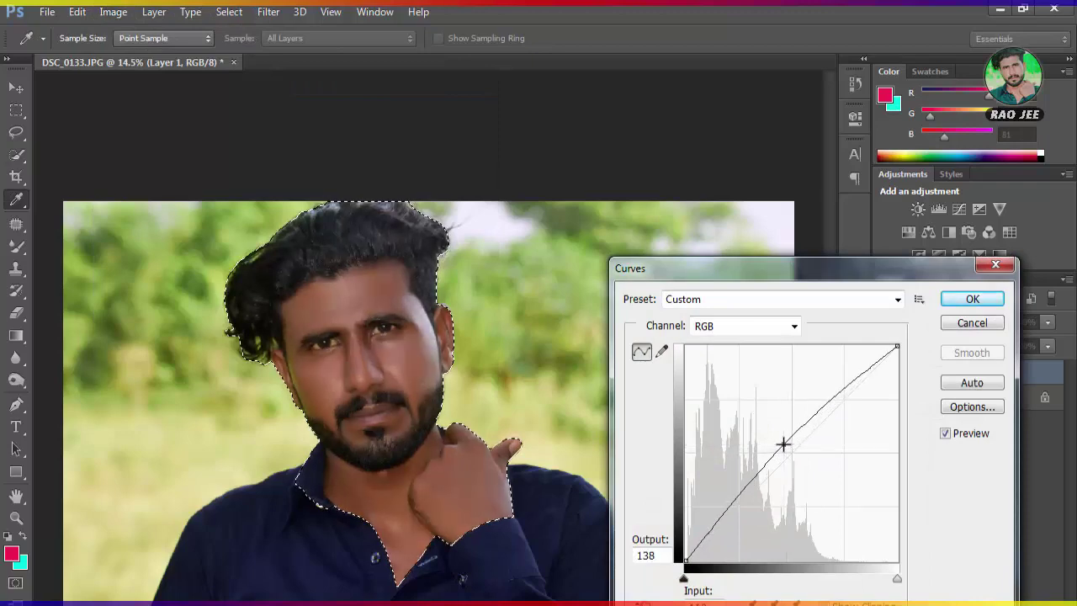
left_click(971, 298)
Shift the subject's colour balance slightly toward cyan and blue, then deselect
key("ctrl+b")
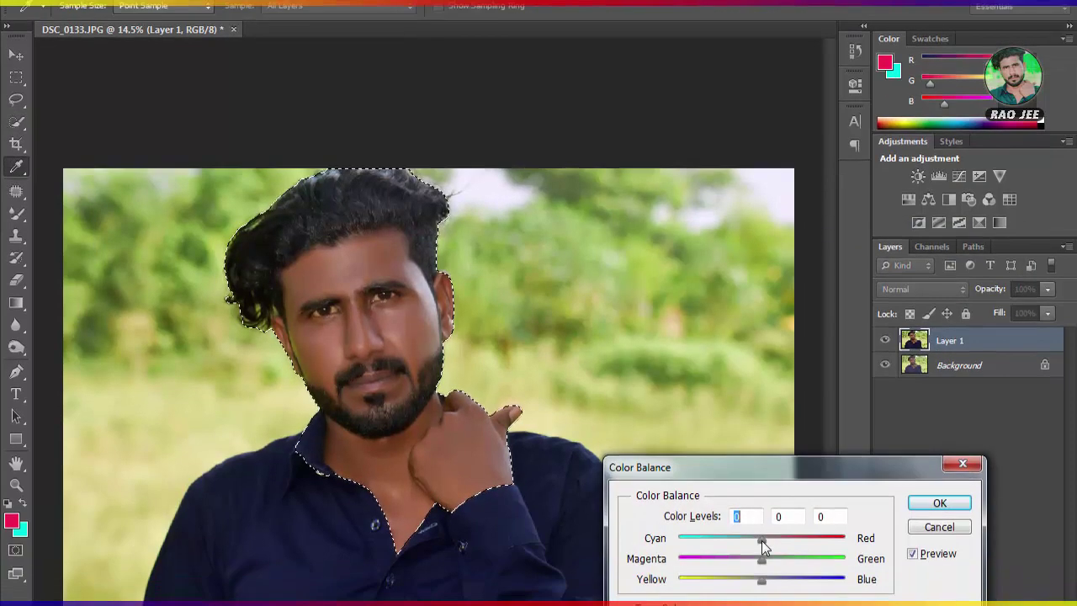
left_click_drag(761, 540, 769, 515)
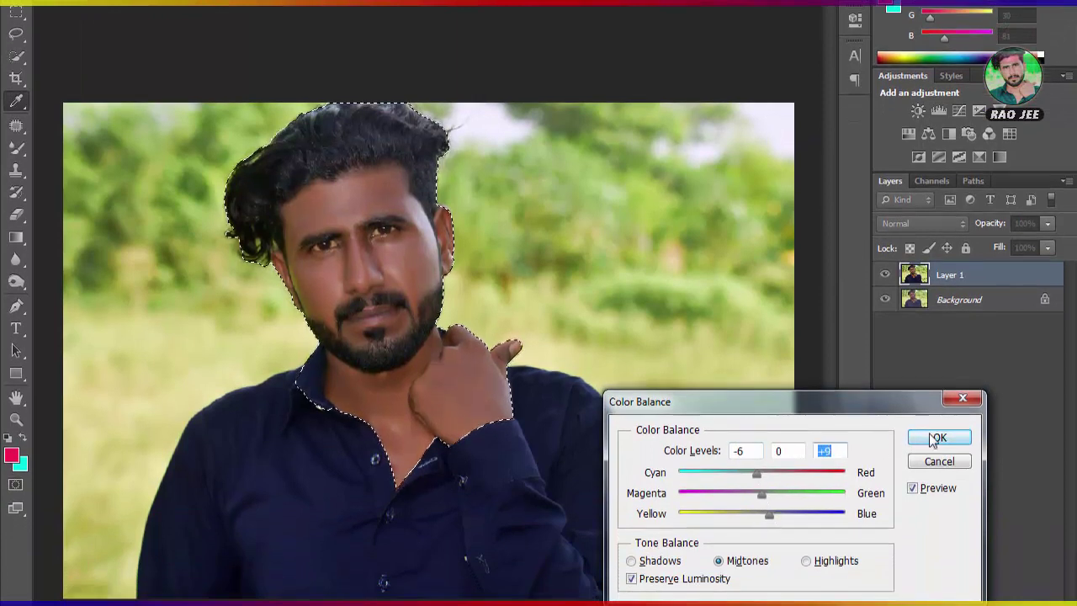
left_click(939, 438)
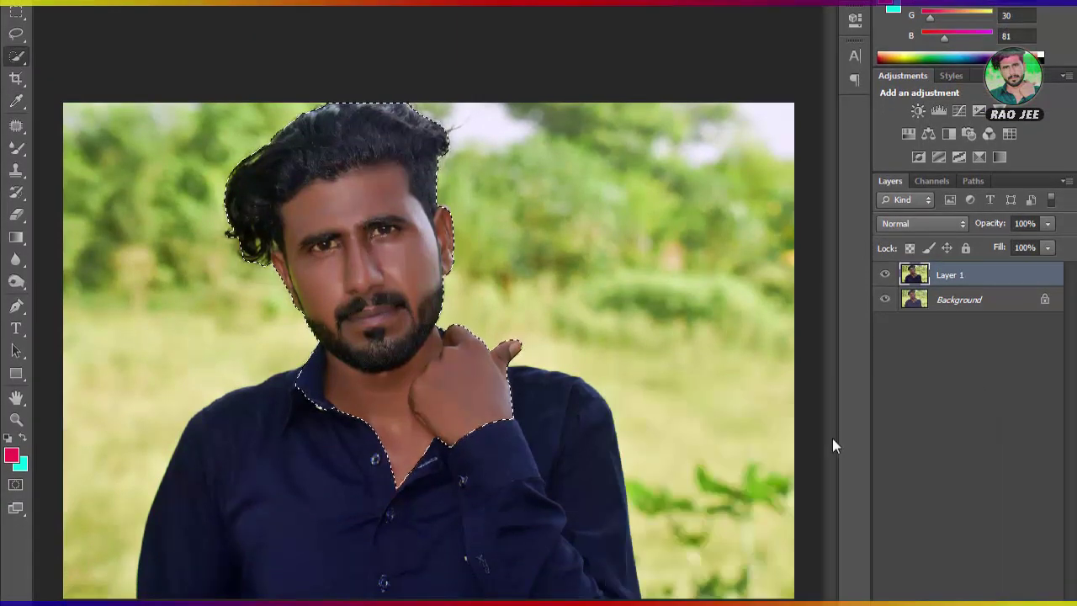
key("ctrl+d")
key("w")
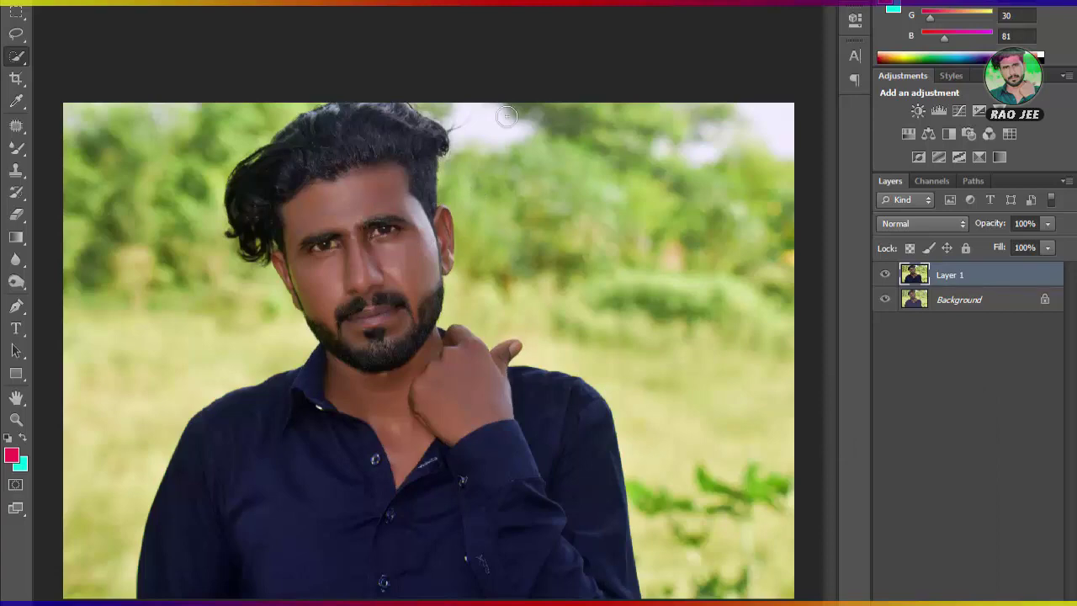
Brighten the whole photo with a Curves lift and quick-select the background around the man
left_click(112, 12)
left_click(469, 80)
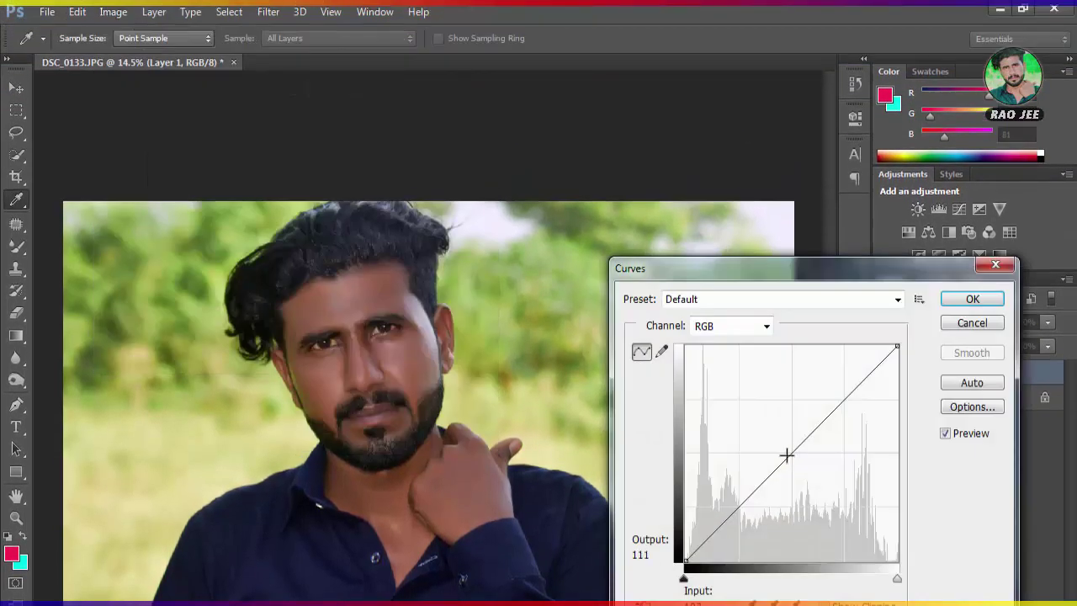
left_click_drag(785, 454, 785, 445)
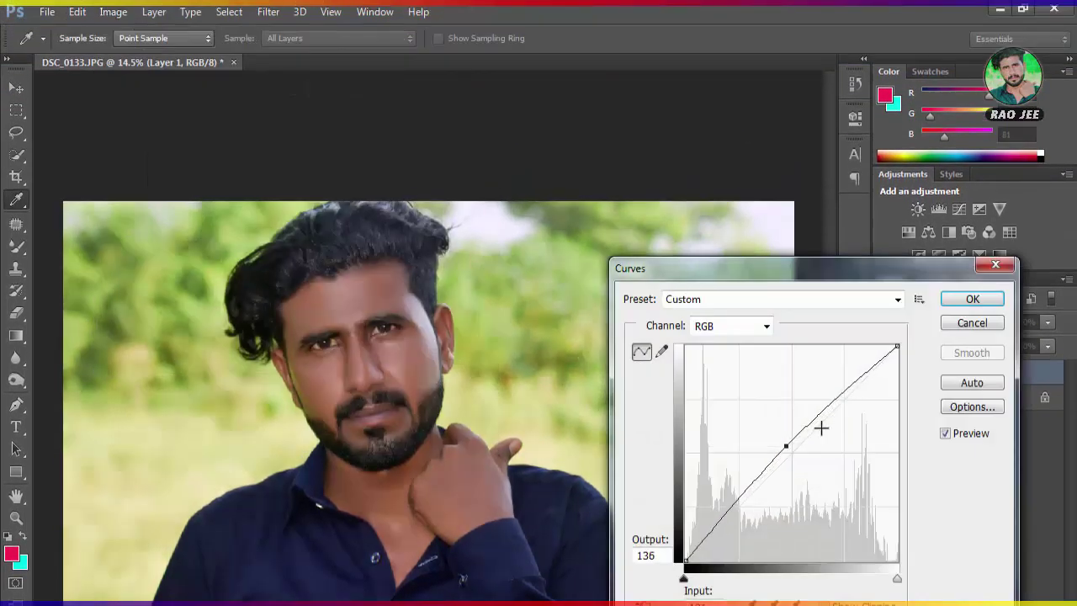
left_click(972, 301)
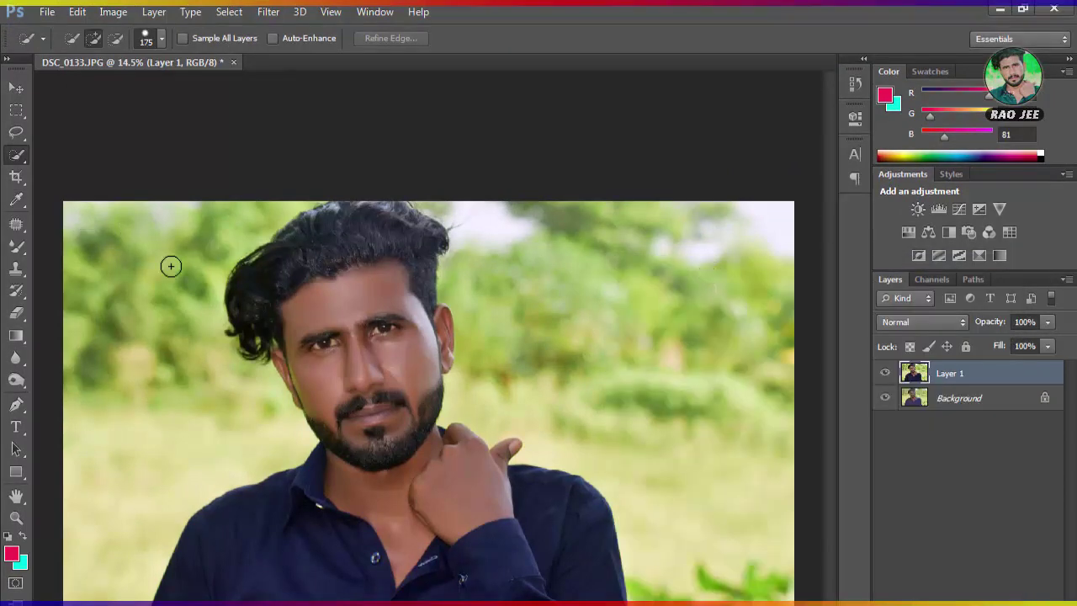
left_click_drag(170, 266, 184, 224)
left_click_drag(655, 334, 652, 379)
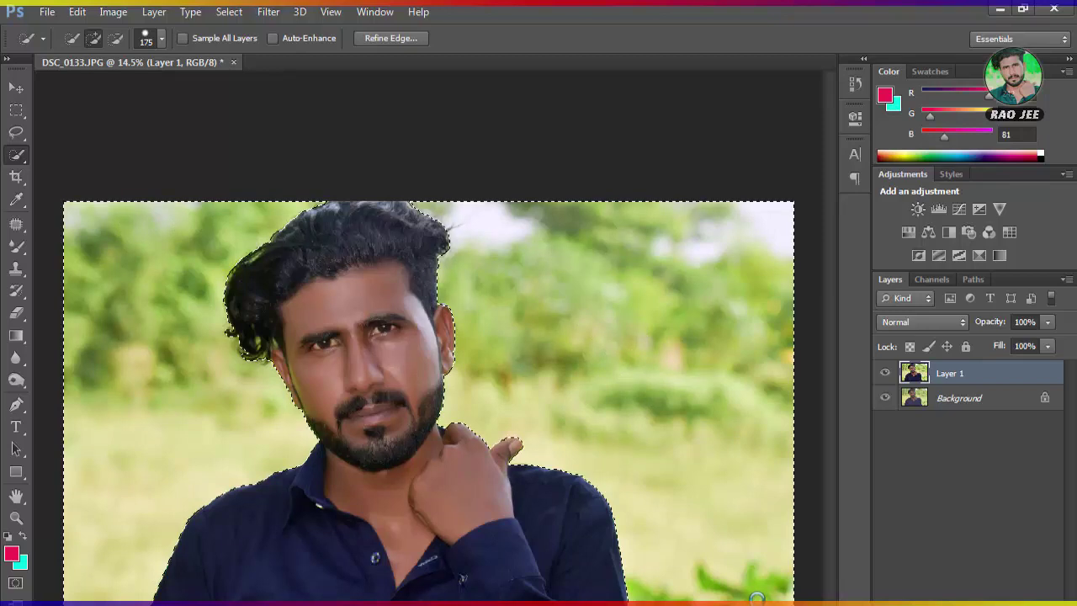
Feather the background selection by 10 px
key("shift+F6")
type("10")
key("Return")
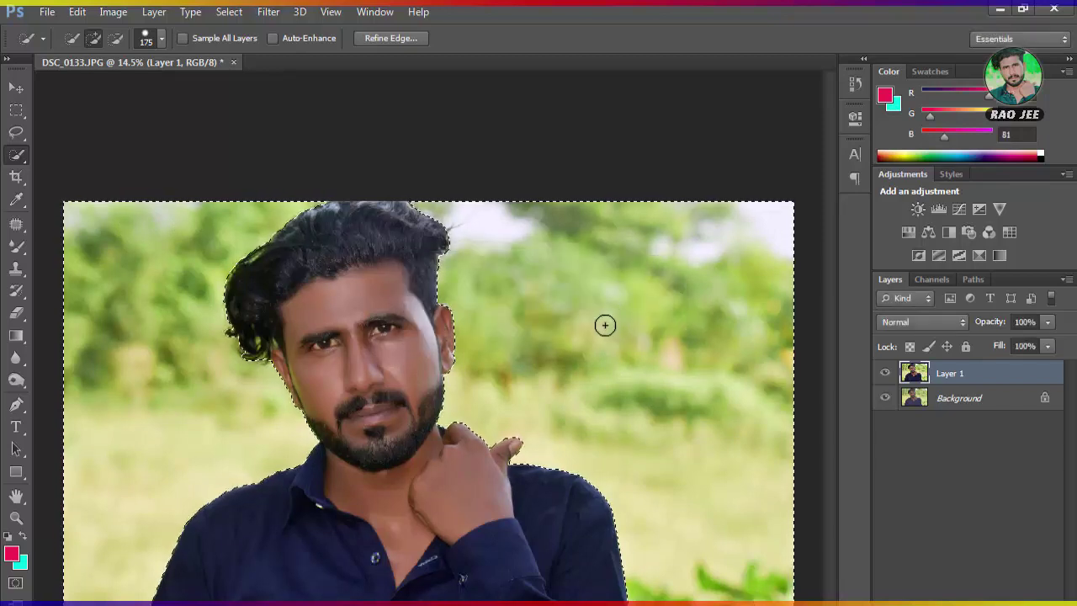
key("i")
Warm the background with Color Balance (midtones +28/−27/−32, highlights +36/−19/−6), then deselect
key("ctrl+b")
mouse_move(762, 575)
left_mouse_down()
mouse_move(784, 581)
mouse_move(739, 591)
mouse_move(765, 557)
left_mouse_up()
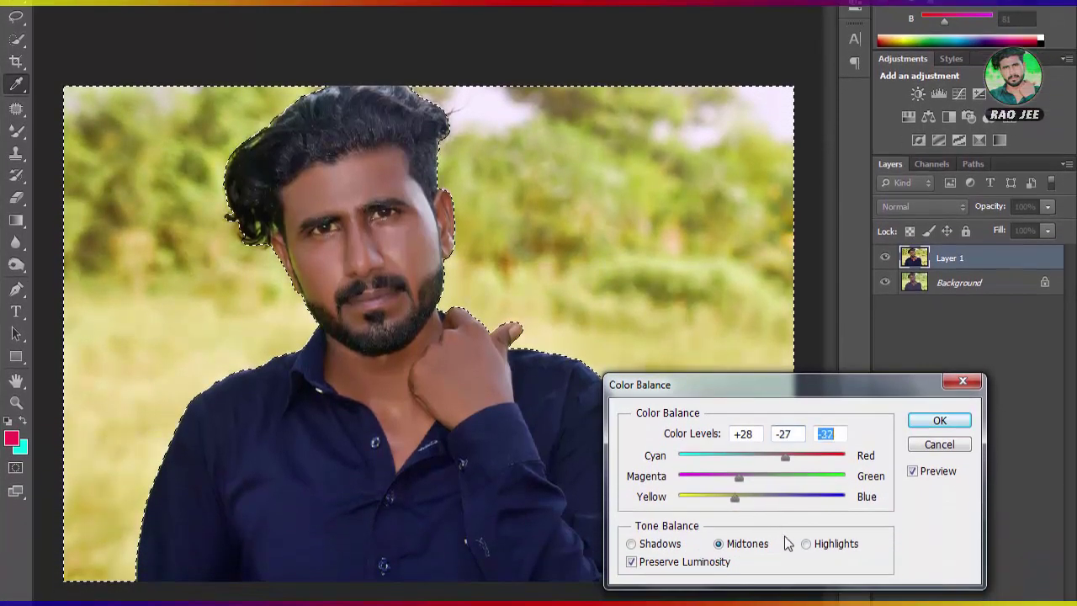
left_click(806, 543)
mouse_move(757, 498)
left_mouse_down()
mouse_move(779, 501)
mouse_move(751, 501)
mouse_move(754, 478)
mouse_move(745, 477)
mouse_move(792, 455)
left_mouse_up()
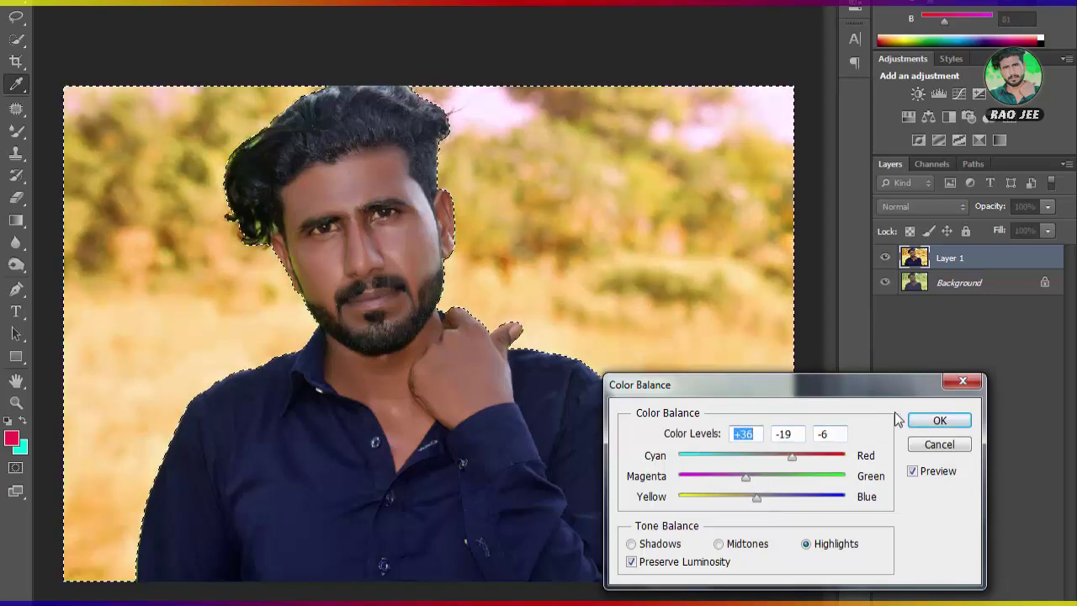
left_click(915, 420)
key("ctrl+d")
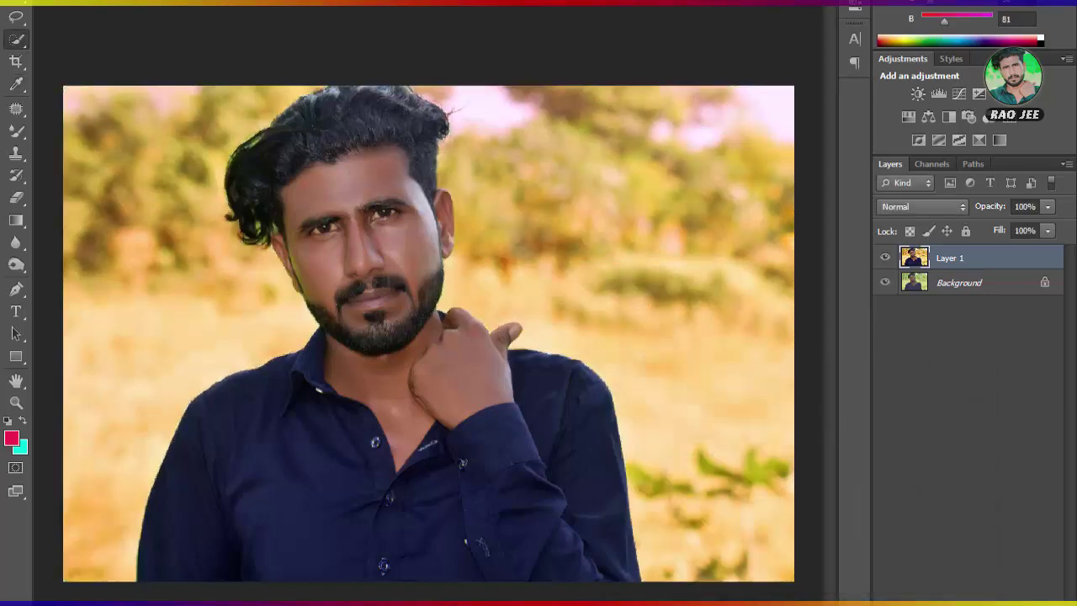
mouse_move(357, 564)
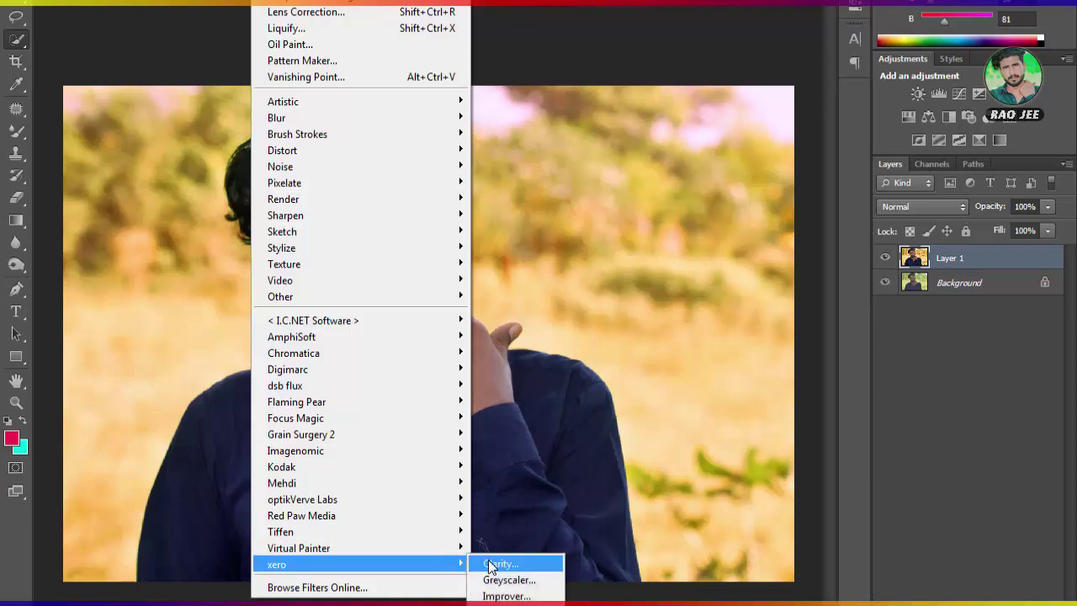
Run the xero Clarity filter on Layer 1 to crisp the portrait's detail
left_click(505, 560)
left_click(703, 319)
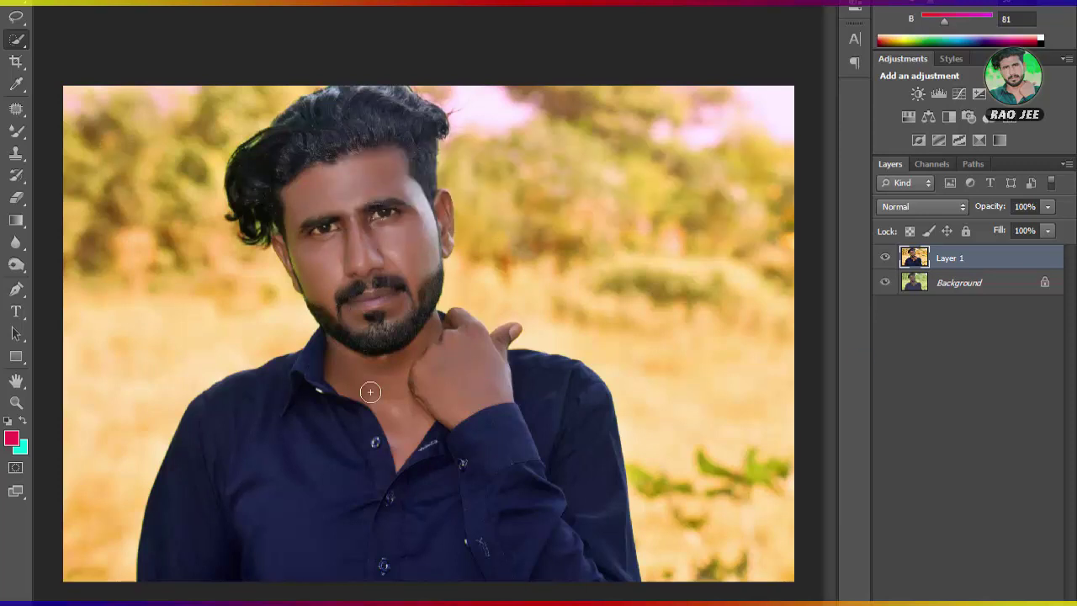
Apply Color Efex Pro's Special Effects Polarizer 5 to the portrait
left_click(482, 533)
left_click(935, 546)
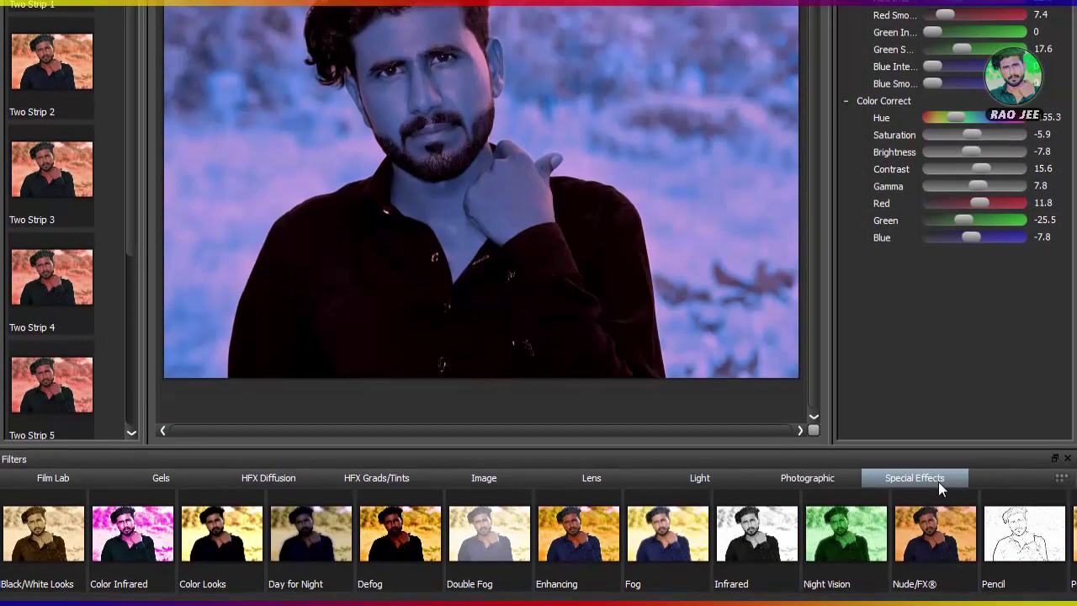
scroll(538, 542, "down", 2)
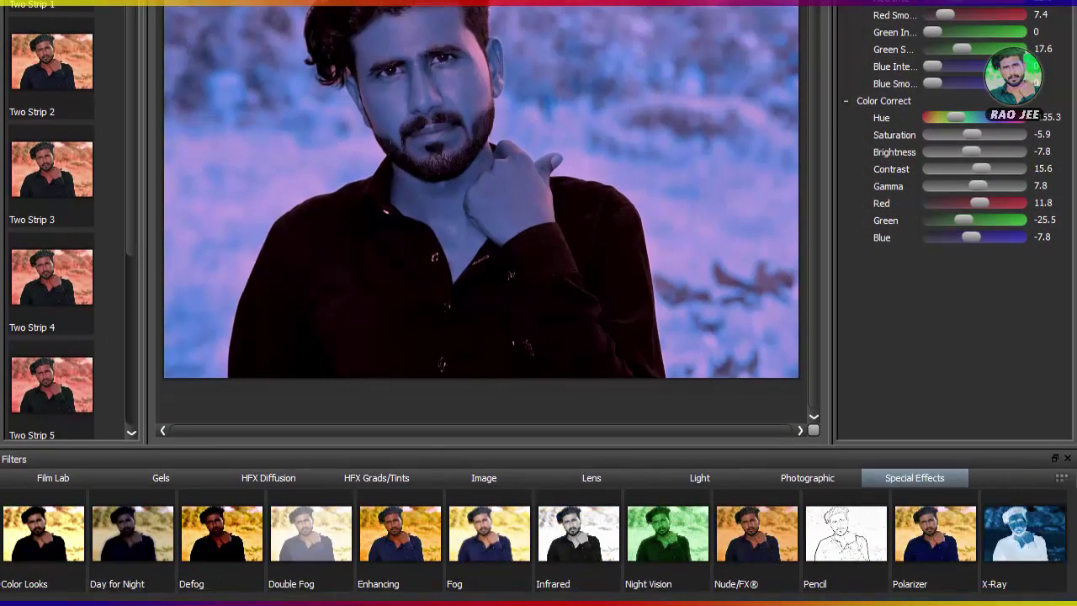
left_click(932, 538)
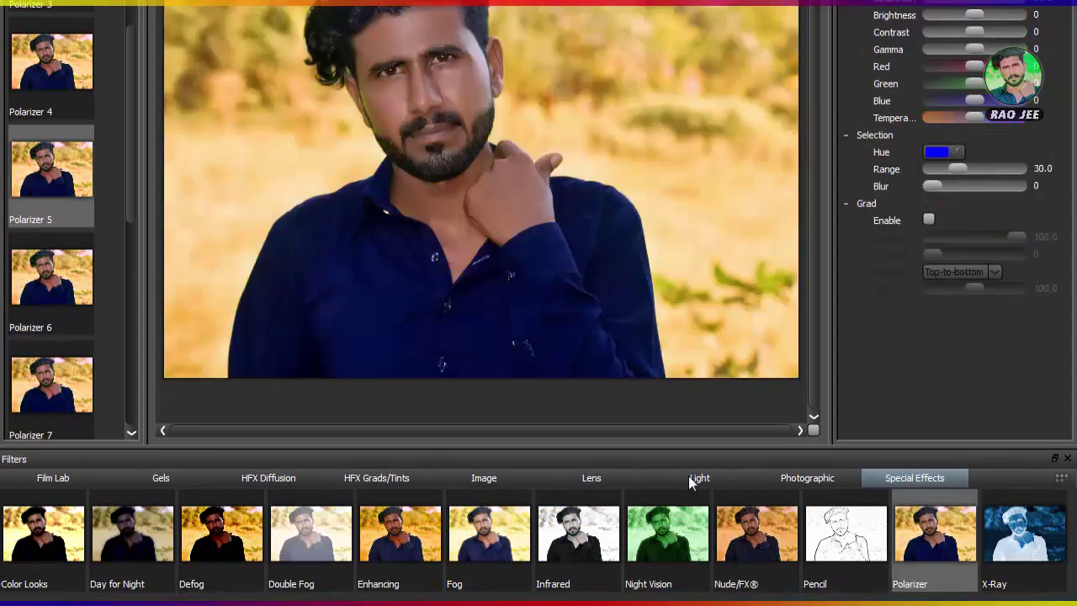
left_click(56, 187)
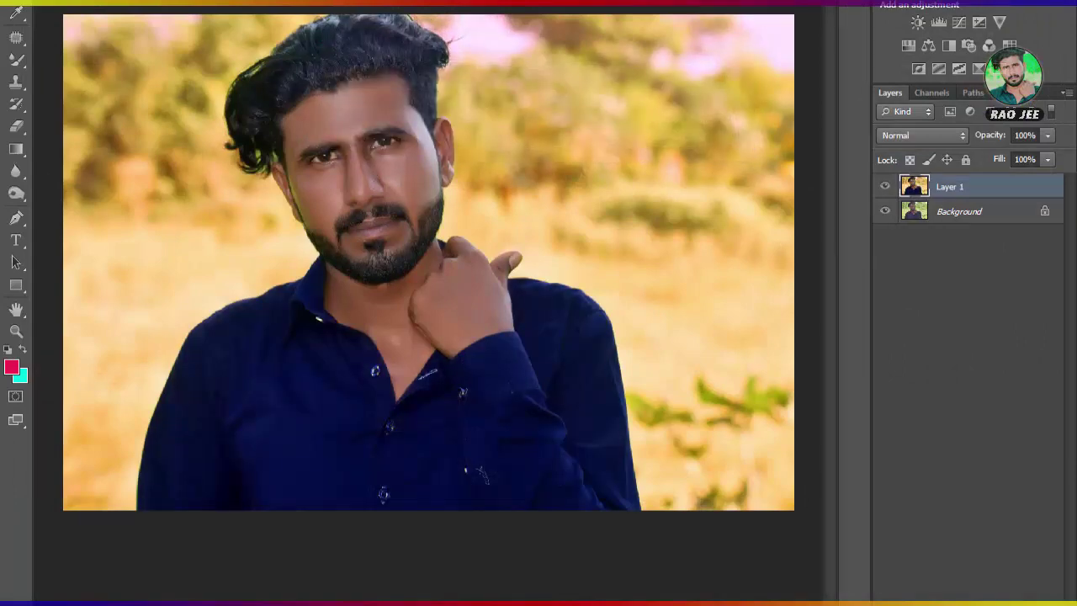
Apply Tiffen Dfx's Light > Silver Reflector 4 to brighten the portrait
left_click(513, 458)
left_click(698, 477)
left_click(572, 538)
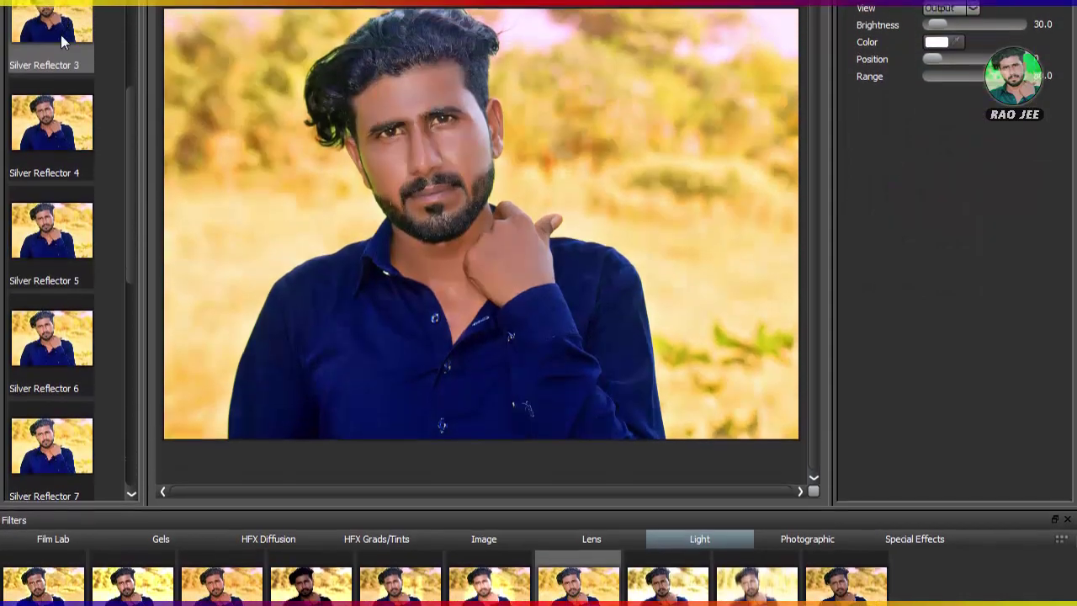
left_click(78, 165)
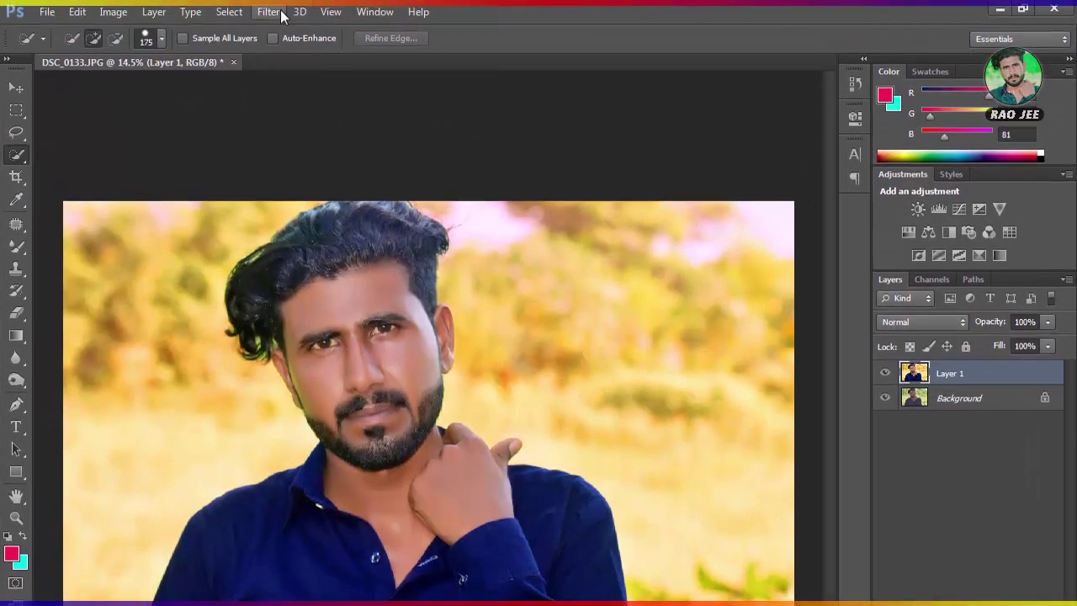
In Liquify, warp the hair fuller on the left and smooth the top-right strands
left_click(271, 12)
left_click(353, 143)
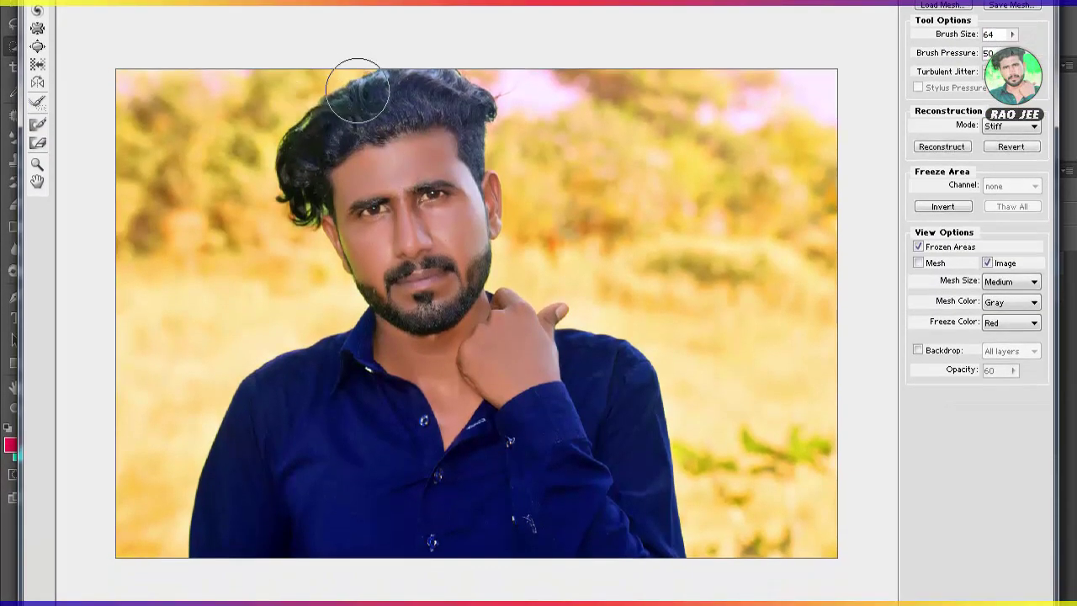
mouse_move(358, 90)
left_mouse_down()
mouse_move(319, 101)
mouse_move(305, 120)
mouse_move(269, 205)
mouse_move(286, 210)
mouse_move(288, 223)
mouse_move(283, 193)
mouse_move(284, 215)
left_mouse_up()
left_click_drag(493, 96, 473, 76)
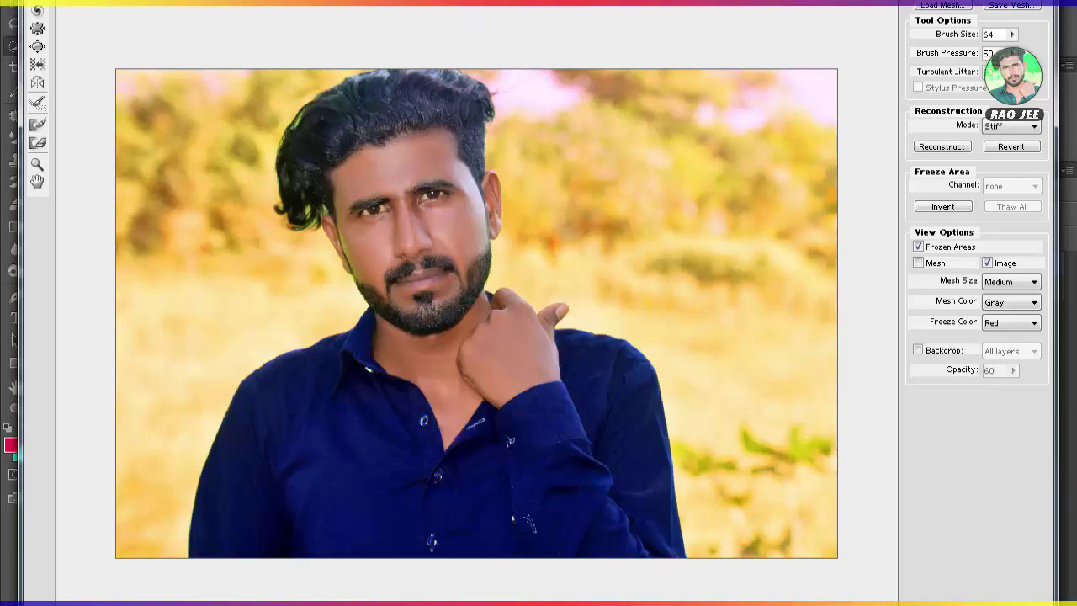
Commit the Liquify edits, then apply inverted Border White Fade 1 at Fade 17
key("Return")
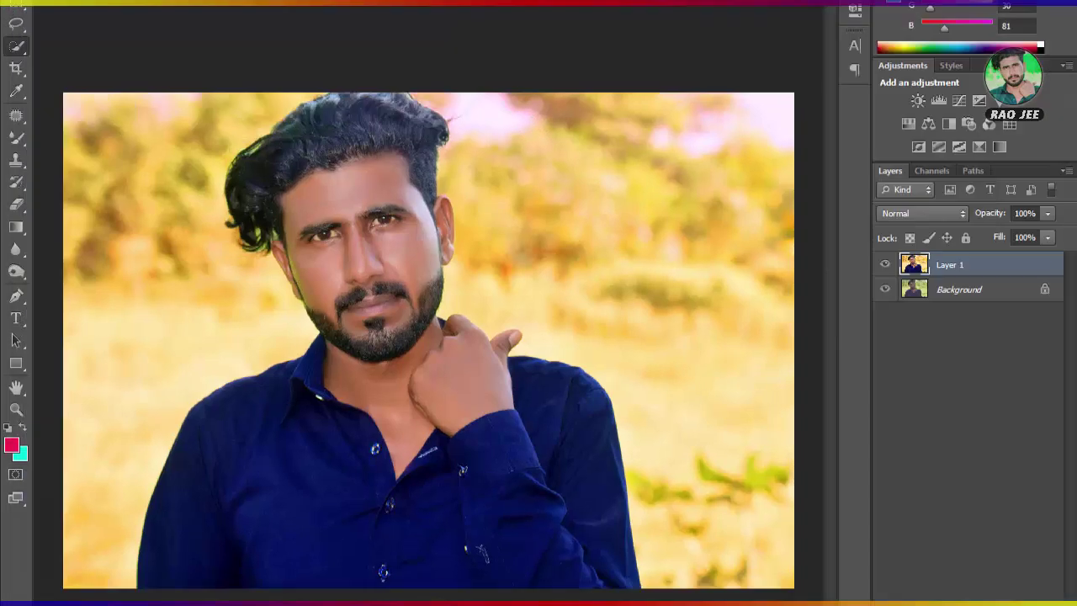
key("alt+t")
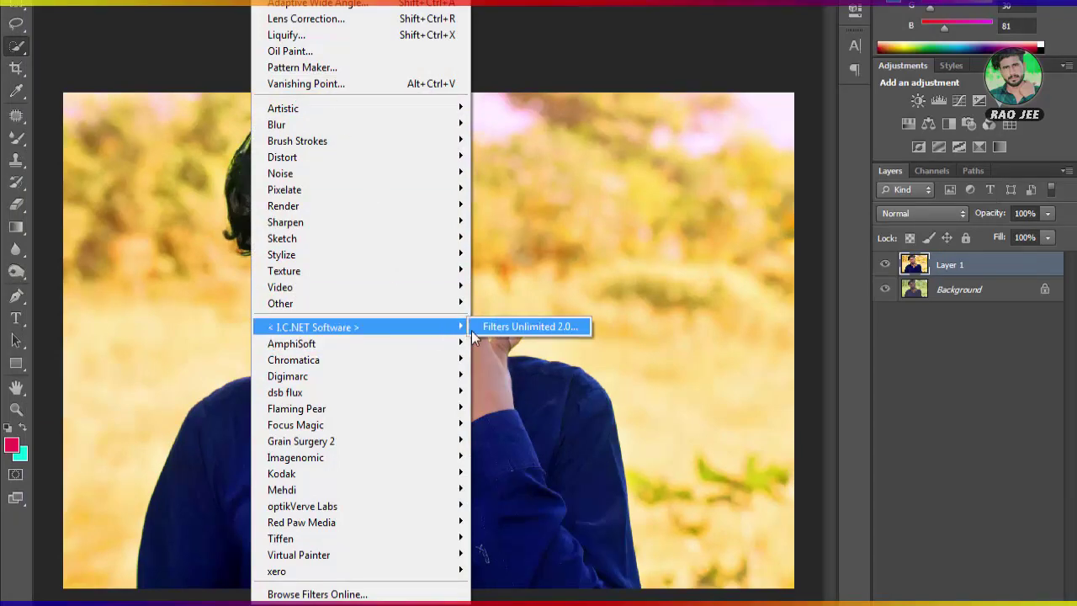
left_click(538, 328)
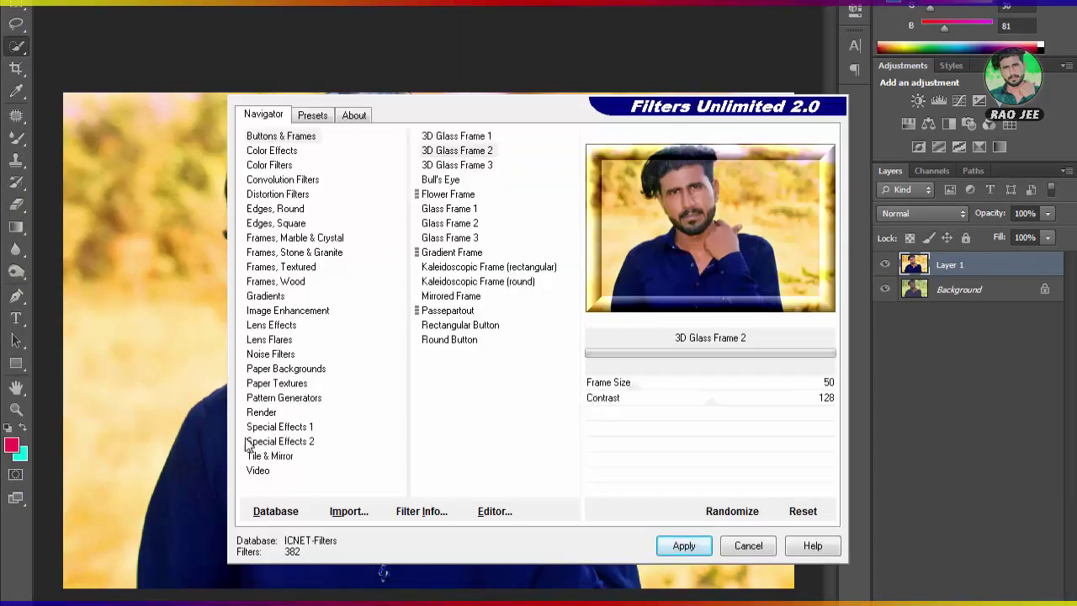
left_click(266, 442)
left_click(591, 398)
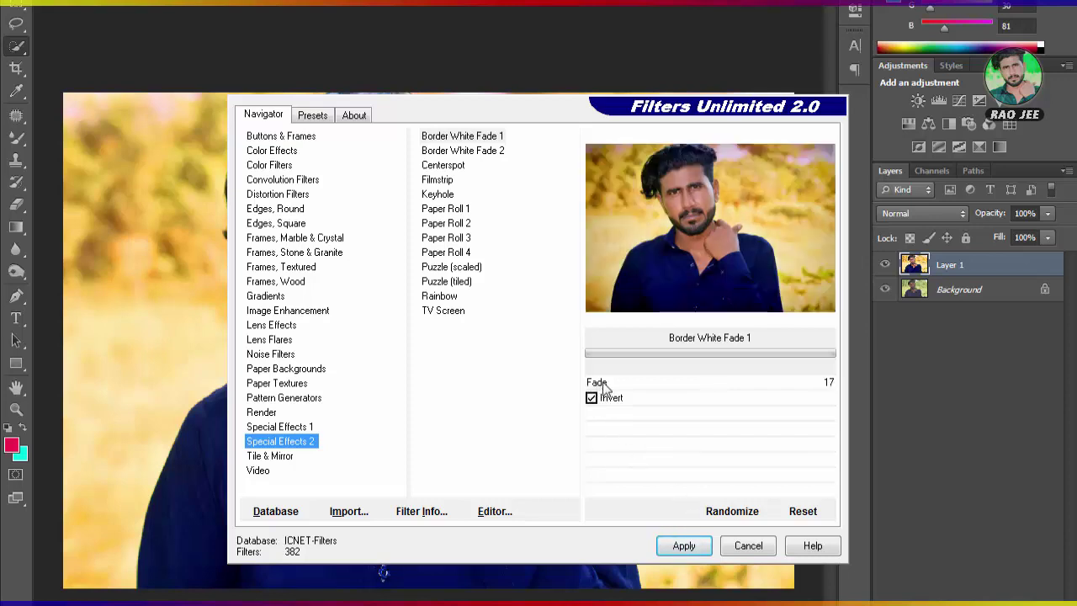
left_click(668, 545)
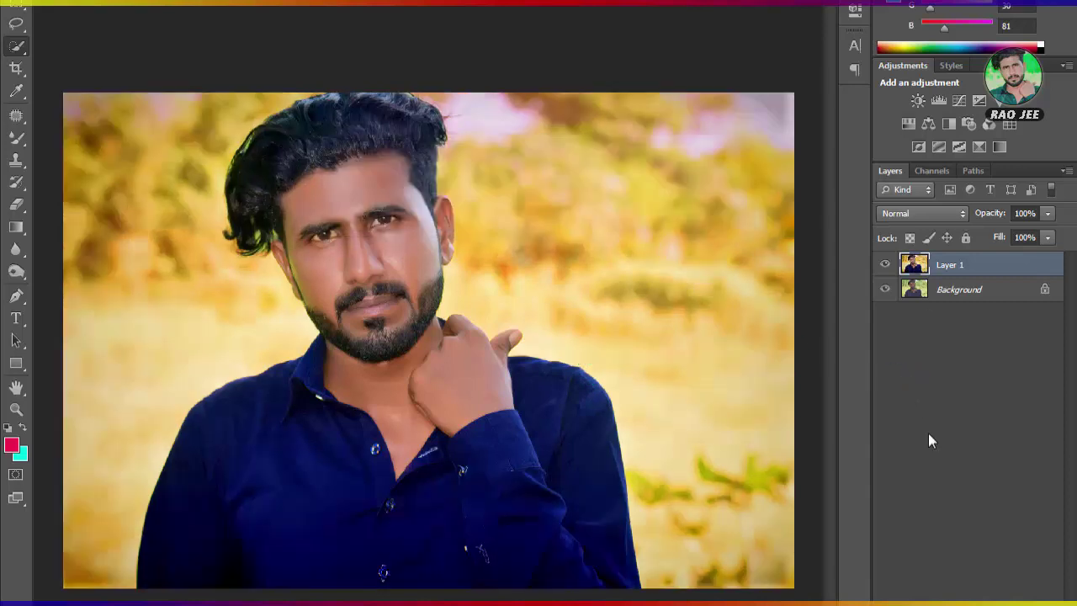
Add a Gradient Fill layer and set the gradient's left stop to bright orange
left_click(925, 599)
left_click(978, 367)
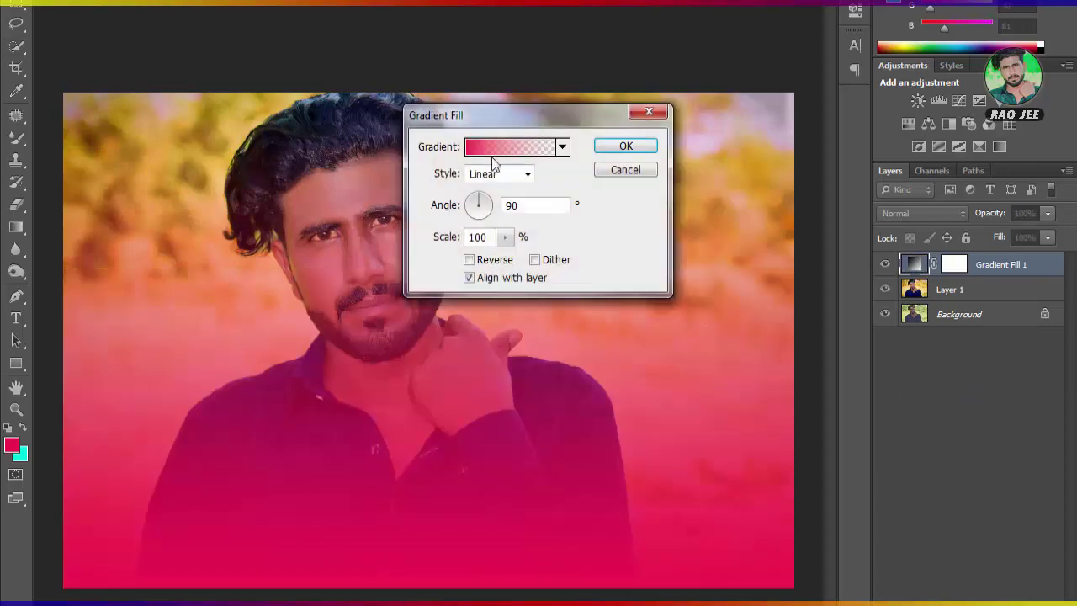
left_click(496, 148)
left_click(376, 331)
left_click(457, 401)
mouse_move(786, 367)
left_mouse_down()
mouse_move(820, 409)
mouse_move(817, 244)
left_mouse_up()
left_click(838, 435)
left_click(1002, 231)
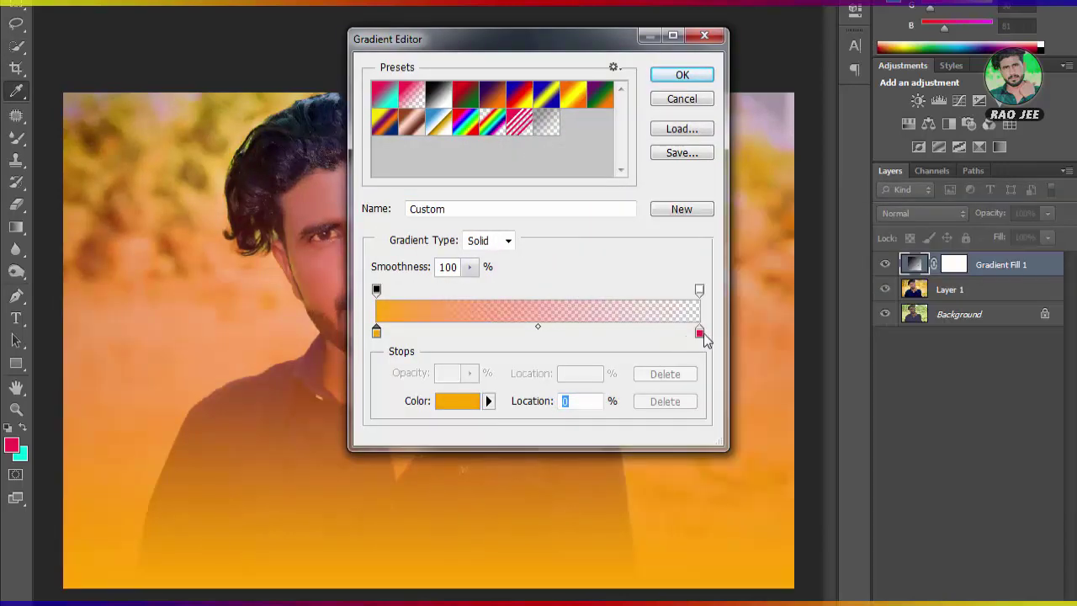
Set the gradient's right stop to golden yellow ffc000 and confirm the gradient
double_click(701, 333)
left_click(605, 244)
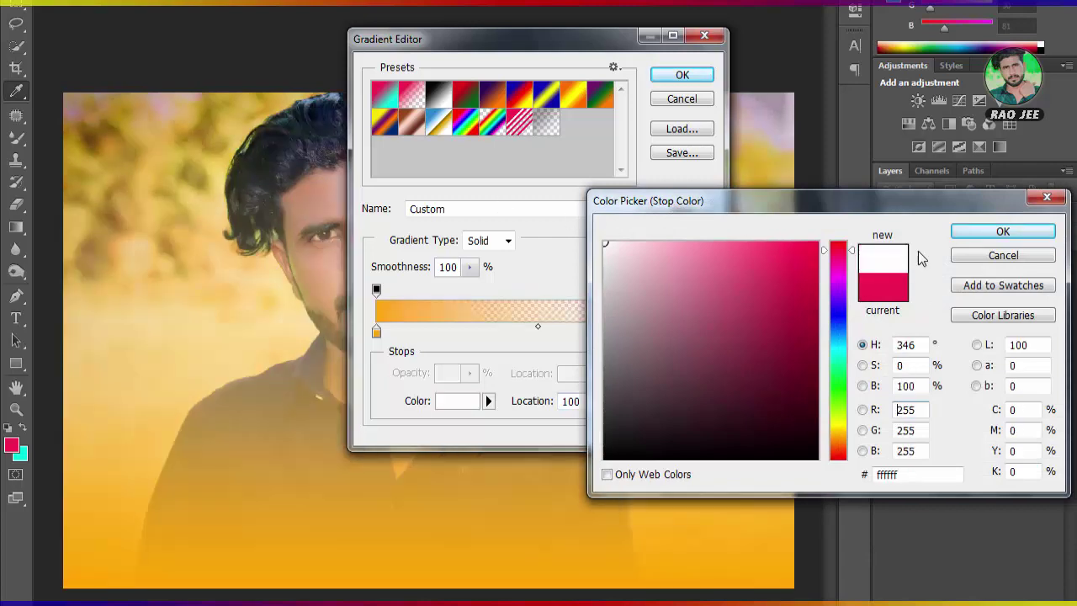
left_click(837, 432)
left_click(815, 244)
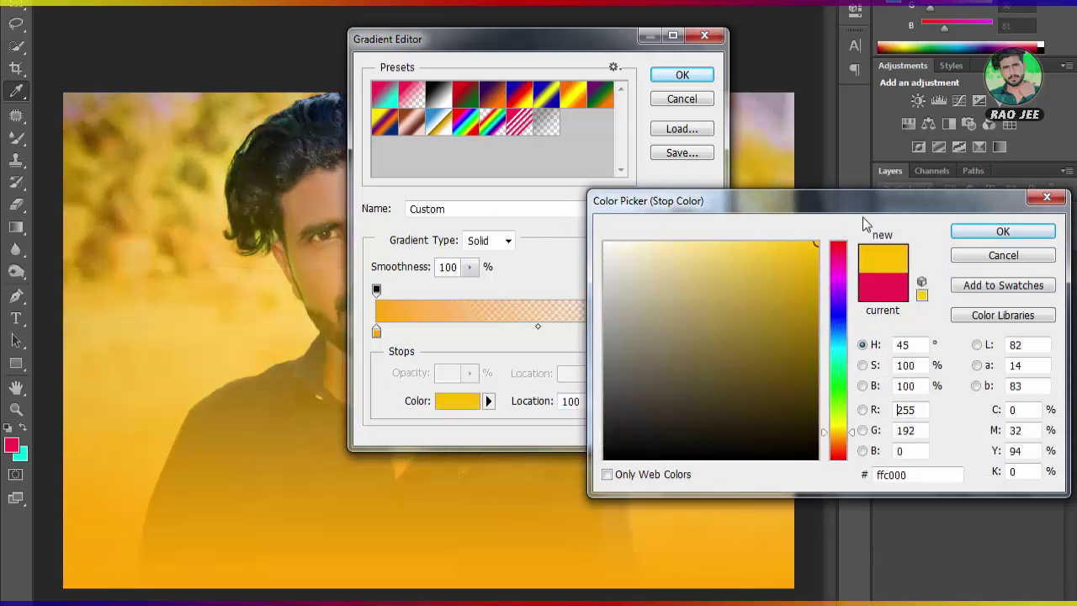
left_click(986, 236)
left_click(682, 75)
Make the gradient radial at 90°, shift the glow upper right, and scale it to 90%
left_click(504, 174)
left_click(488, 199)
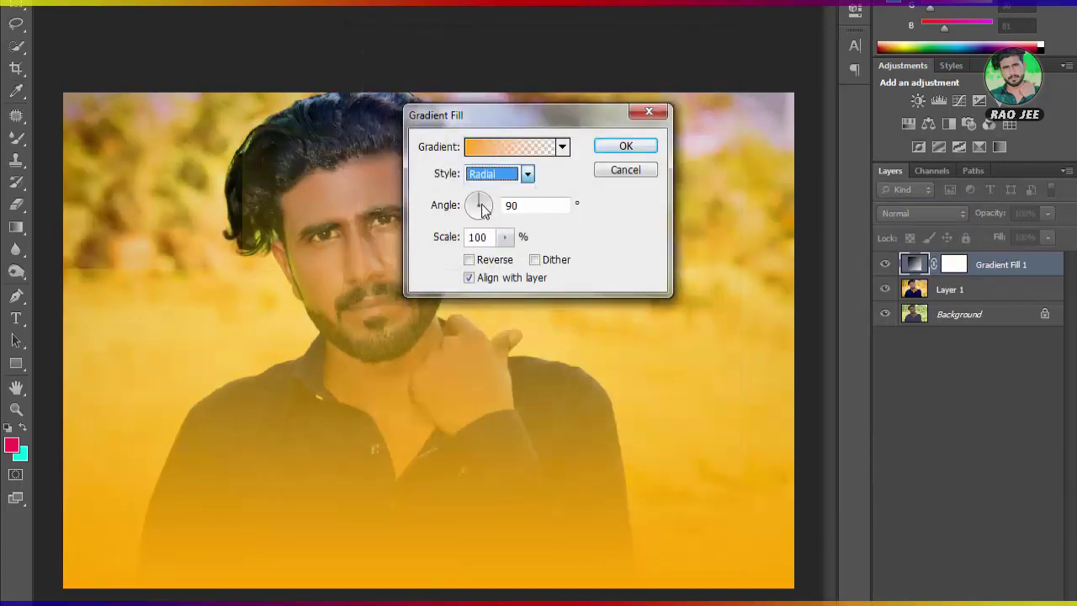
left_click_drag(601, 325, 783, 163)
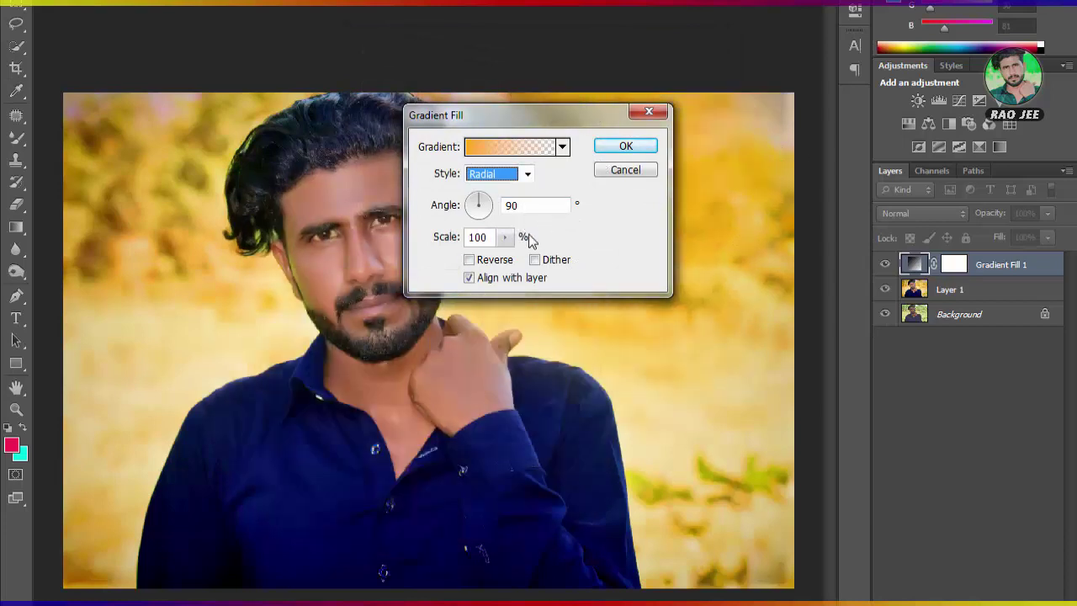
left_click(469, 259)
left_click(504, 237)
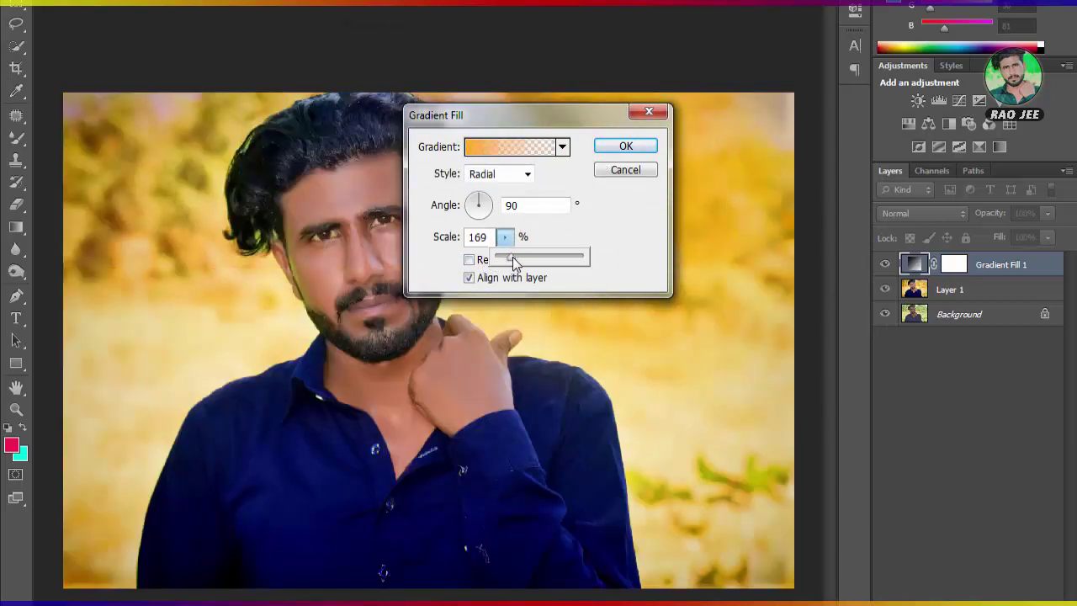
left_click_drag(515, 262, 524, 263)
left_click_drag(513, 118, 270, 360)
left_click(261, 479)
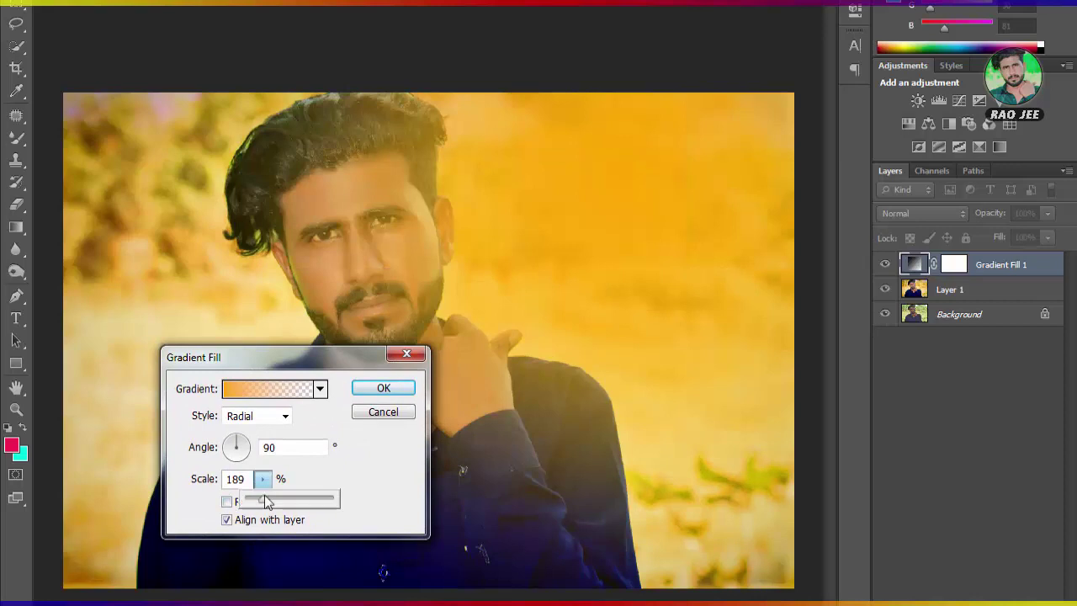
left_click_drag(257, 500, 254, 500)
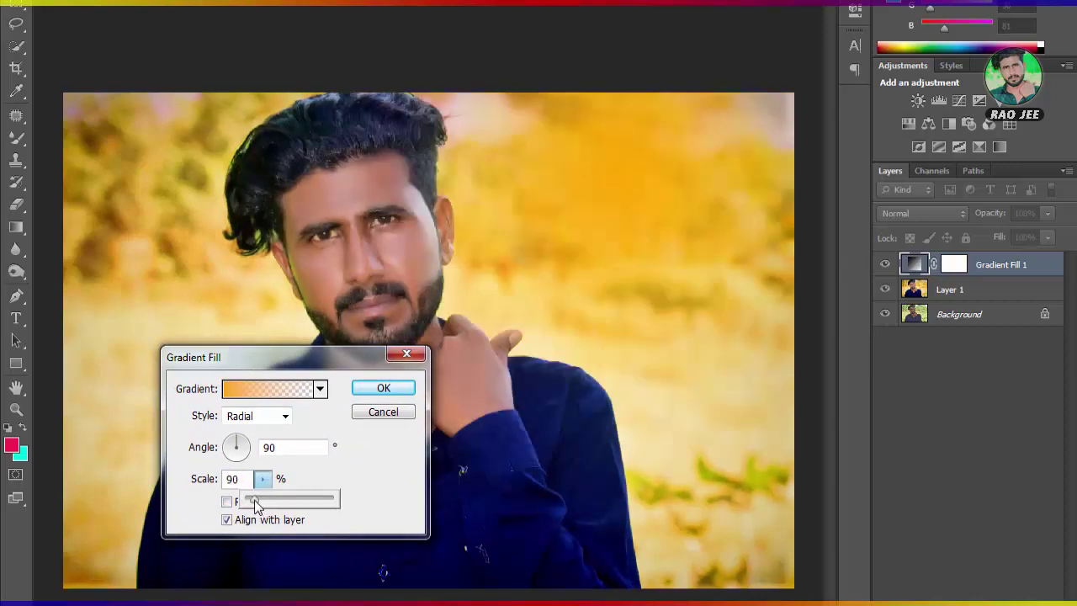
Apply the gradient fill and set its layer blend mode to Lighten
left_click(381, 389)
left_click(928, 213)
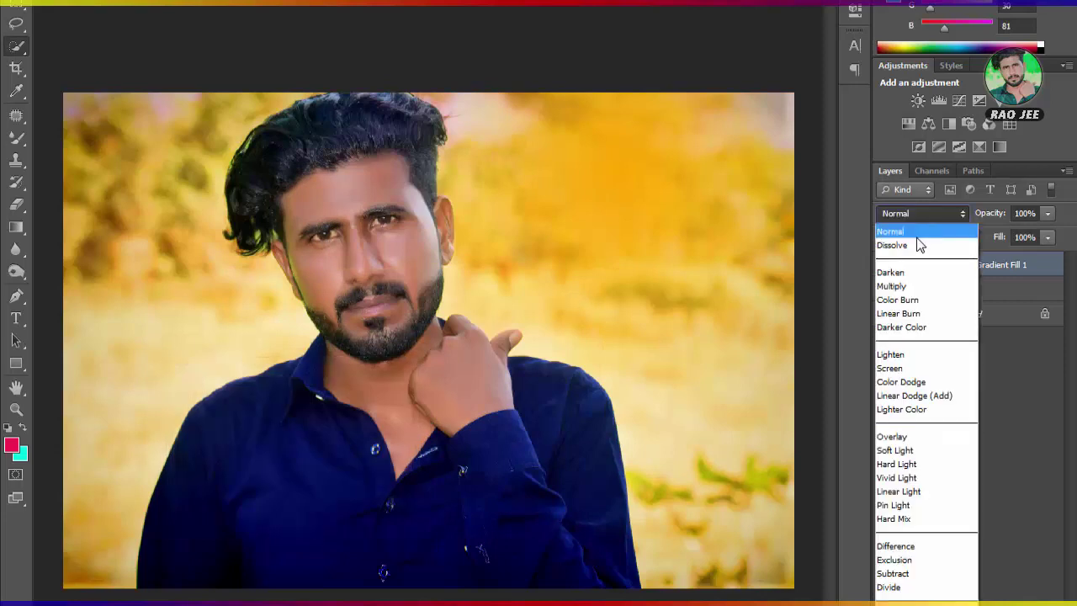
left_click(916, 243)
scroll(909, 214, "down", 2)
scroll(909, 215, "down", 1)
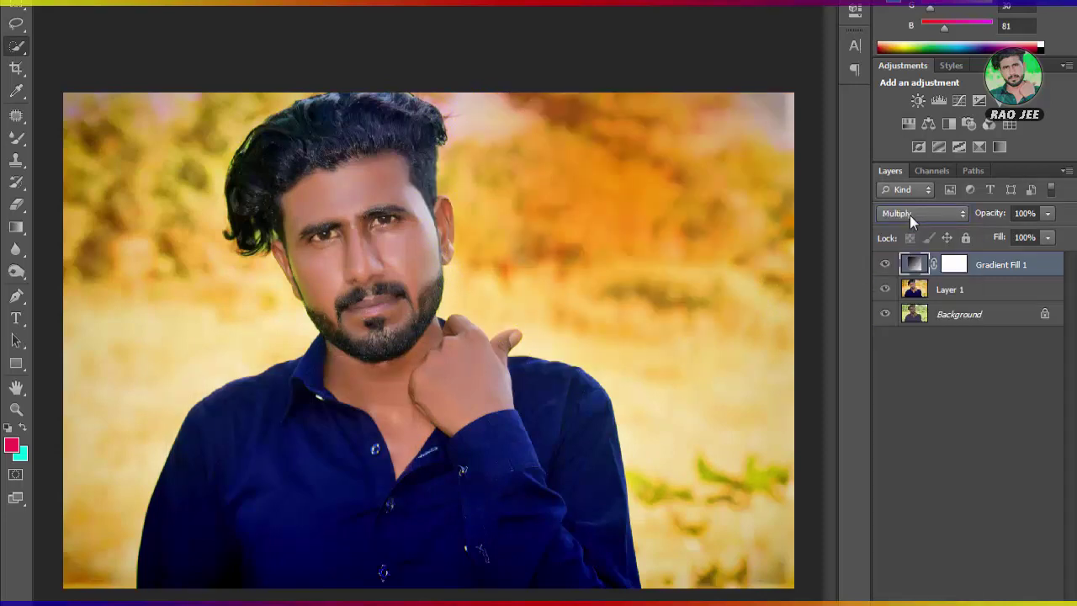
scroll(910, 215, "down", 1)
scroll(909, 214, "down", 1)
scroll(909, 214, "down", 1)
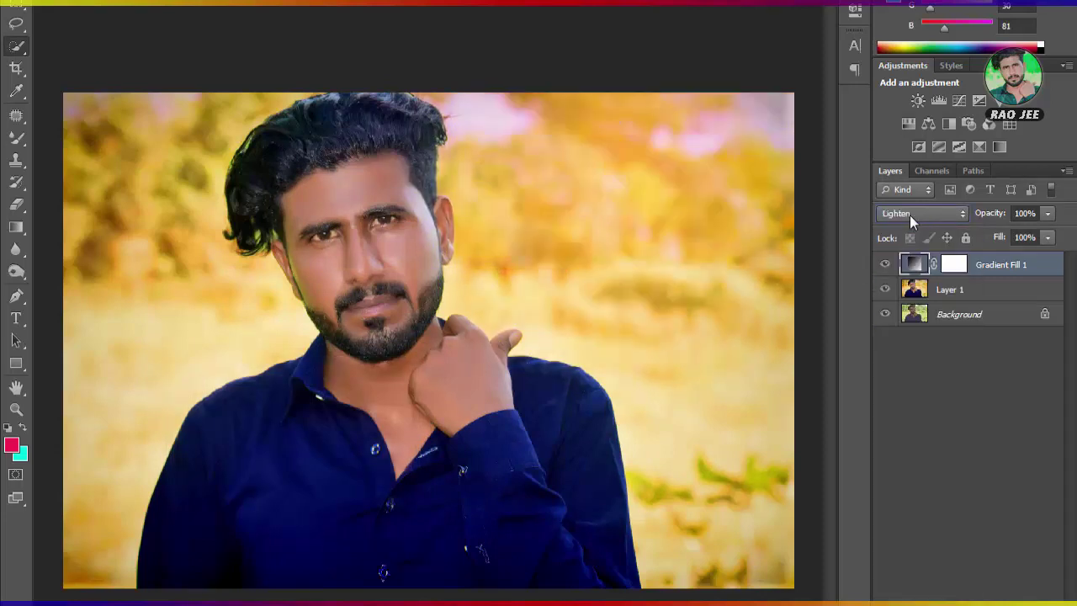
scroll(909, 215, "down", 1)
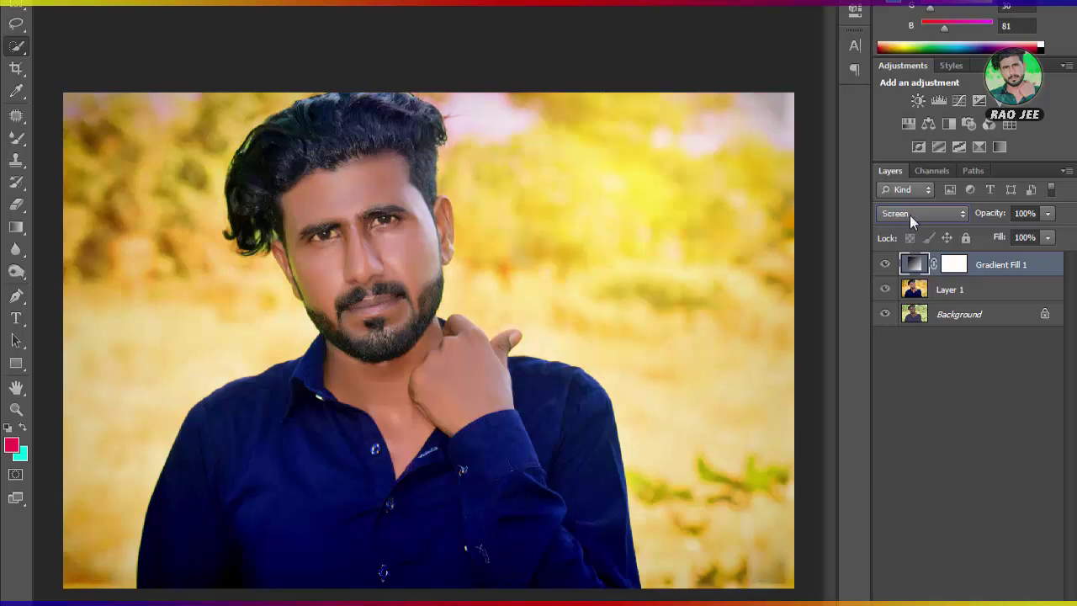
scroll(910, 214, "down", 1)
scroll(909, 215, "up", 2)
Set the gradient layer to 75% opacity and merge it down into Layer 1
left_click(1043, 236)
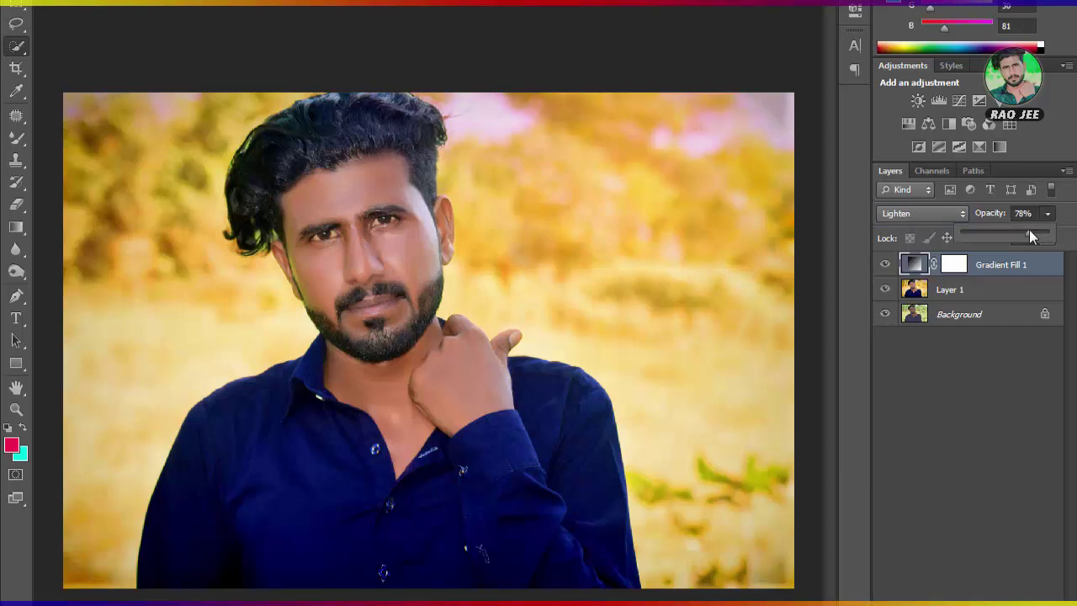
left_click(1014, 271)
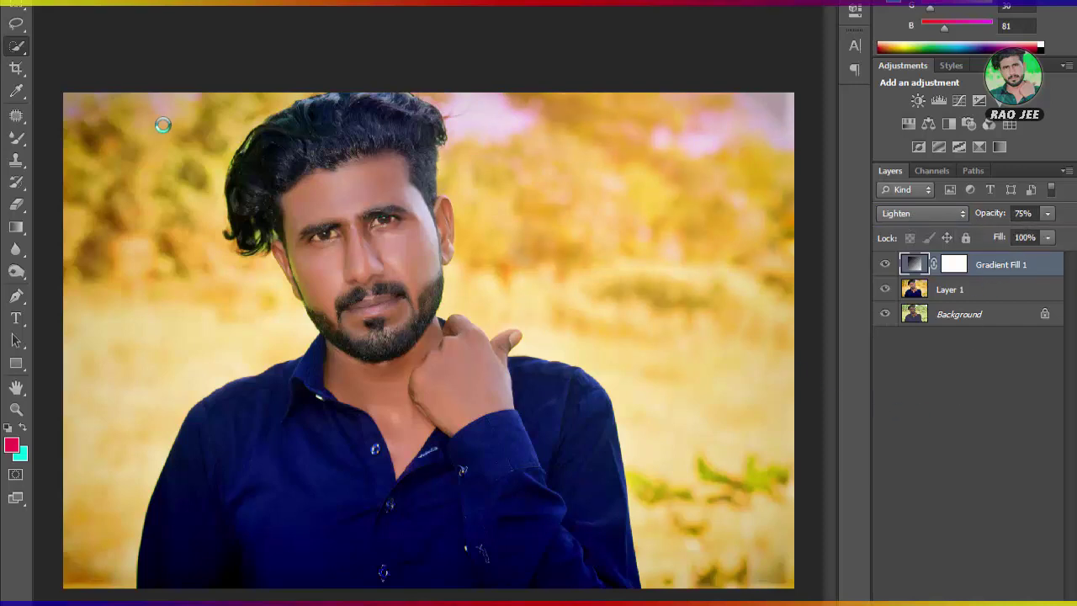
key("ctrl+e")
Run Filters Unlimited 2.0 Border White Fade 1 with Invert again on the merged Layer 1
left_click(267, 2)
mouse_move(313, 327)
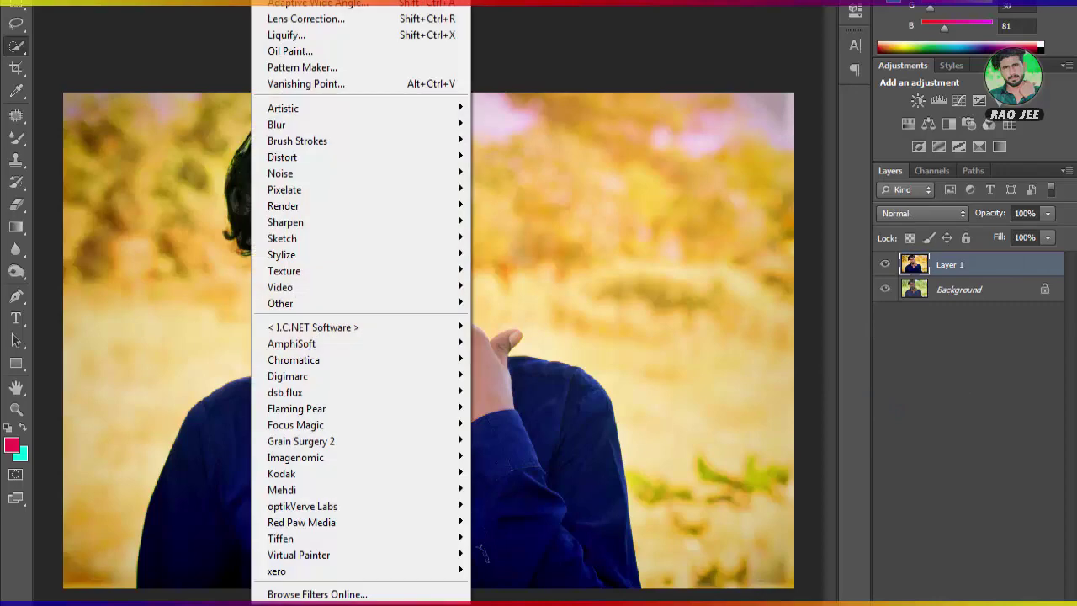
left_click(496, 327)
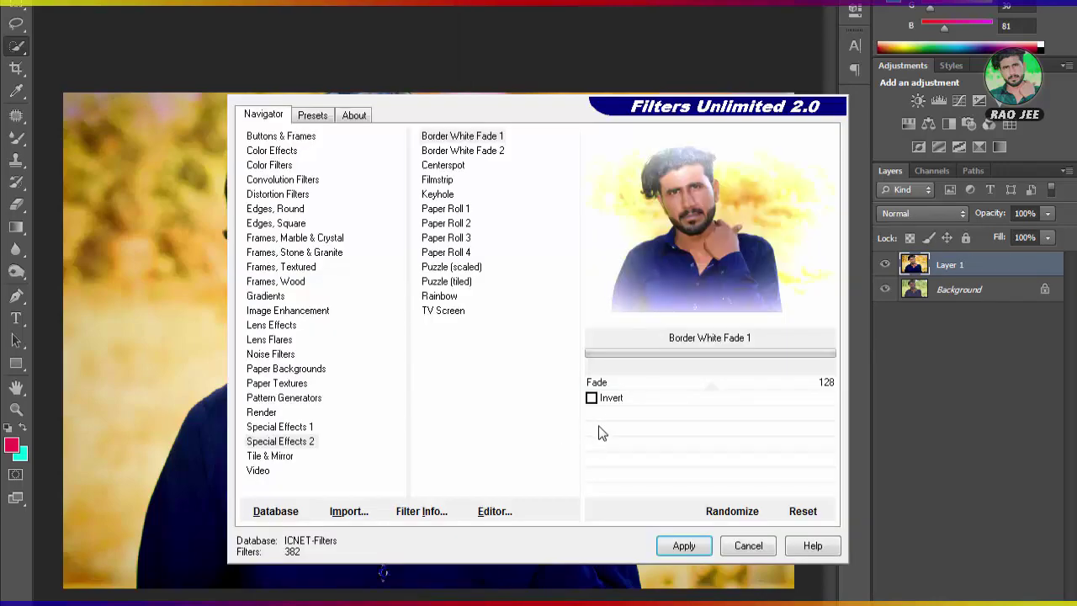
left_click(592, 398)
left_click(697, 547)
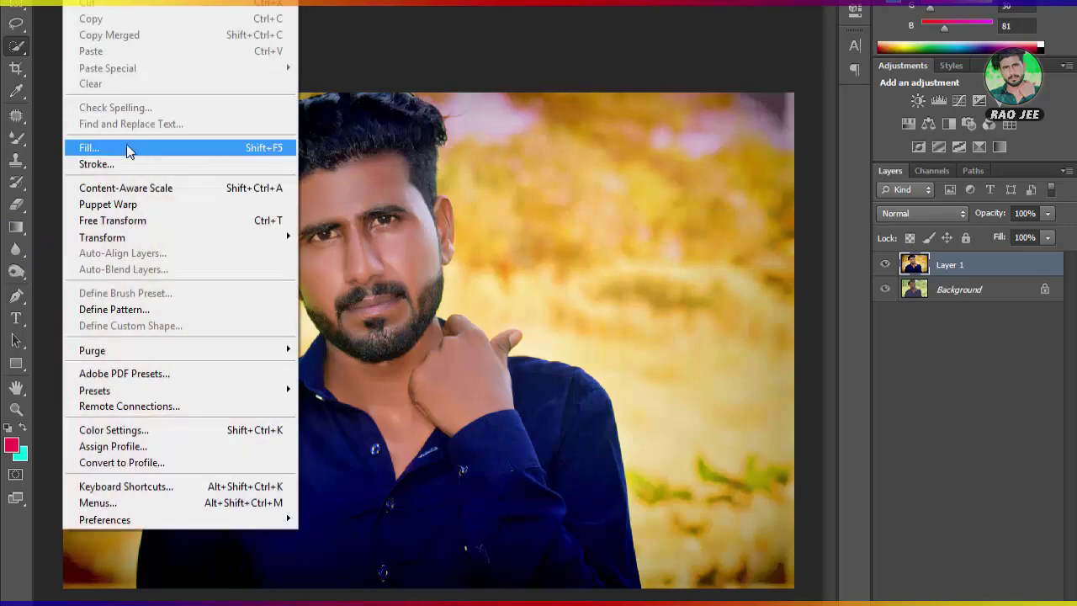
Apply a first stroke around the image with a dark stroke colour
left_click(131, 161)
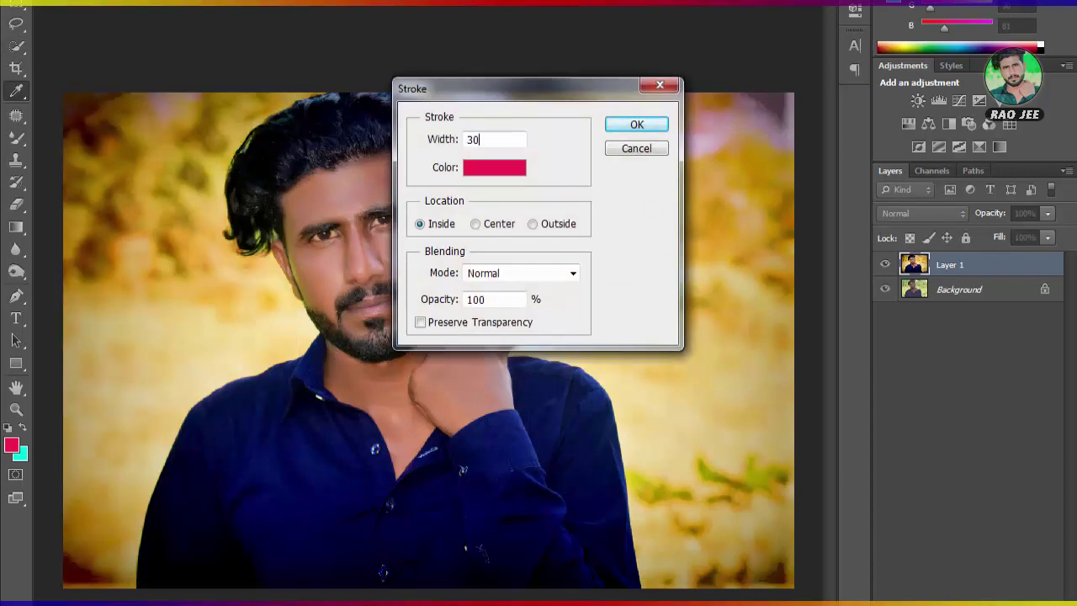
left_click(473, 173)
left_click_drag(766, 392, 563, 471)
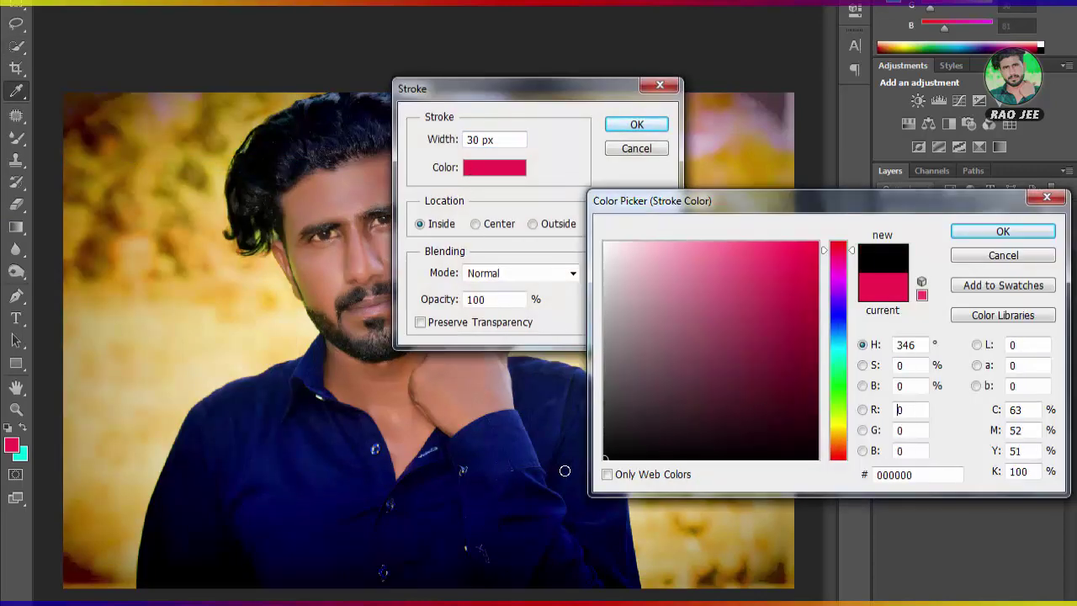
left_click(1003, 232)
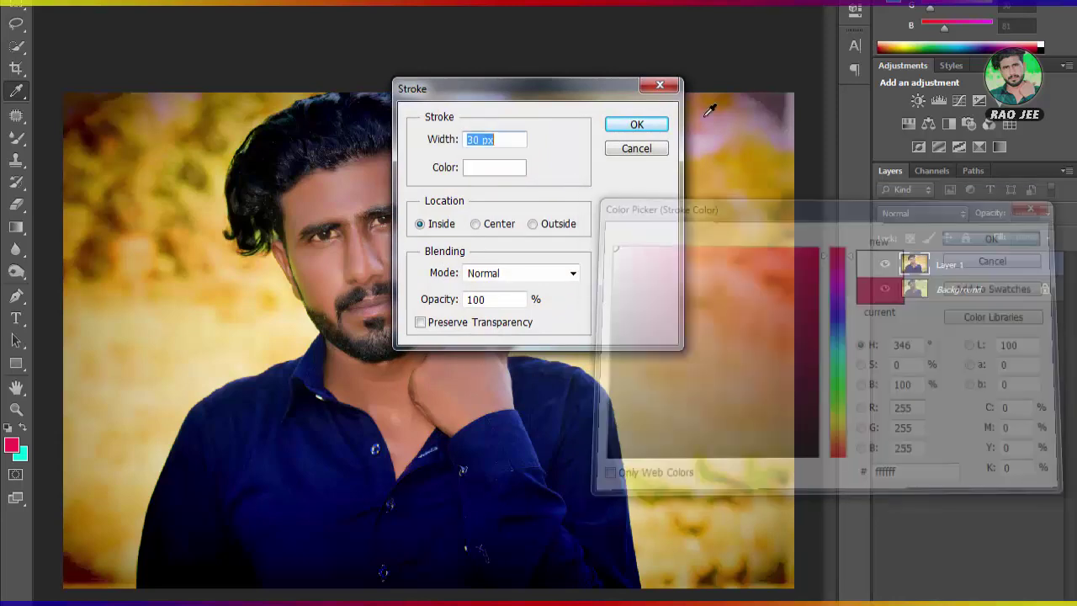
left_click(641, 126)
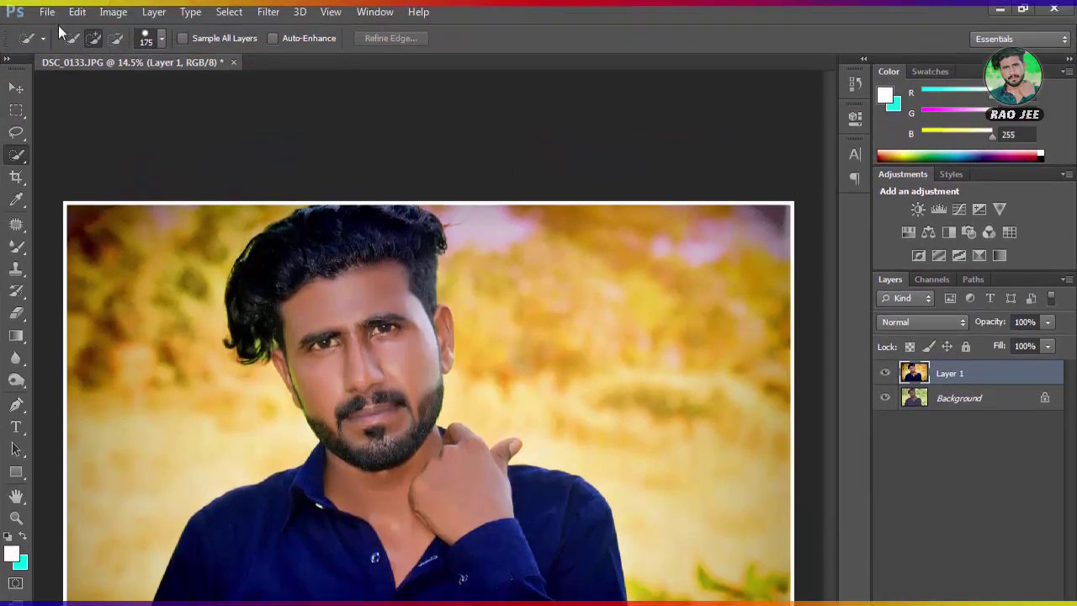
Reapply Edit > Stroke around the image at 20 px
left_click(77, 12)
left_click(109, 271)
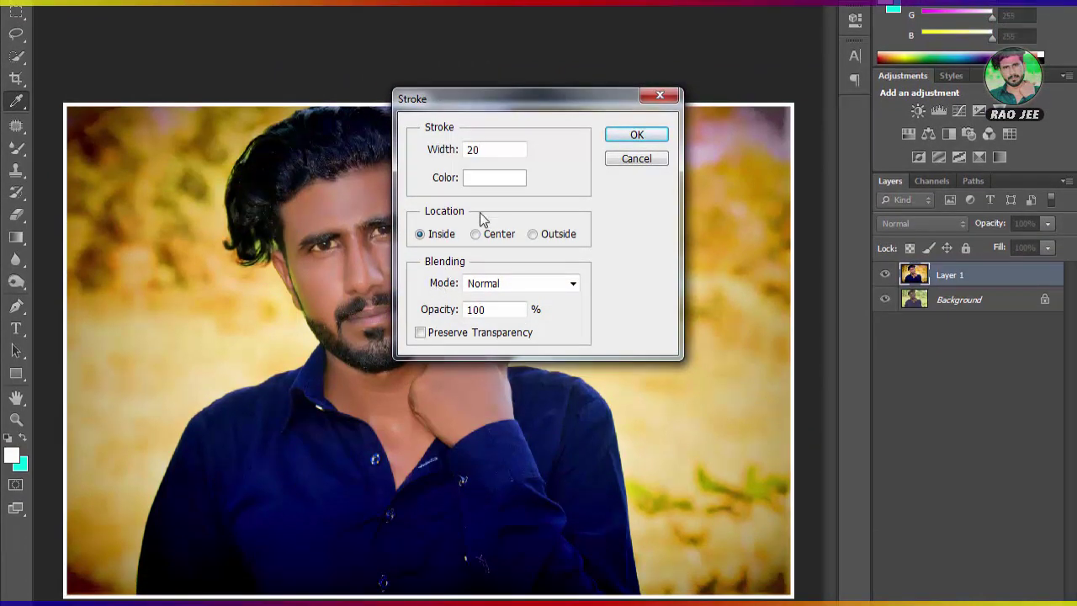
left_click(495, 178)
key("Return")
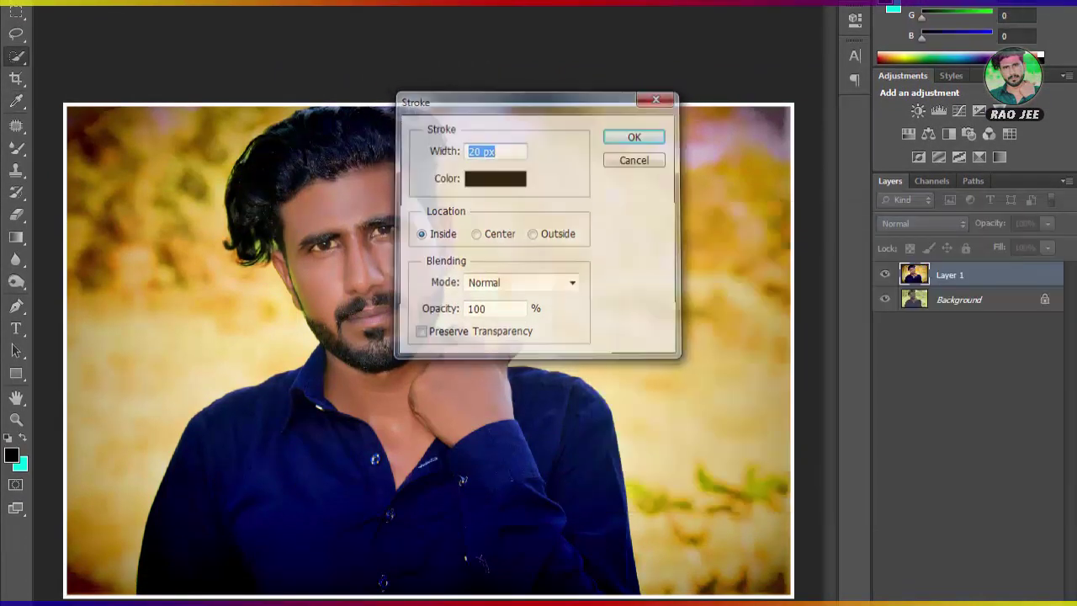
key("Return")
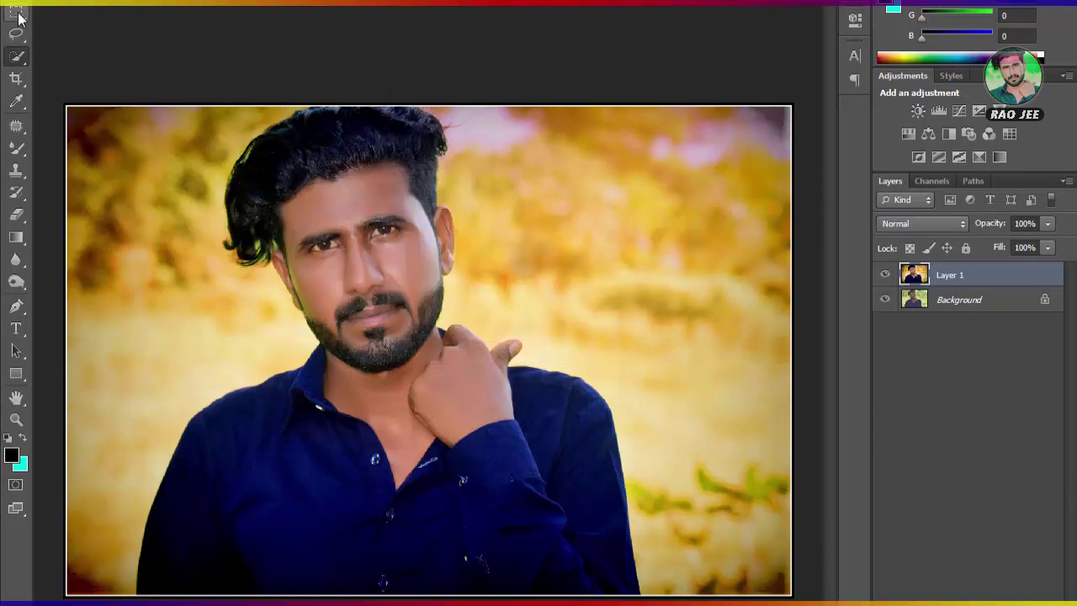
Stroke the image with a 10 px white inside border and deselect
left_click(16, 12)
left_click(104, 176)
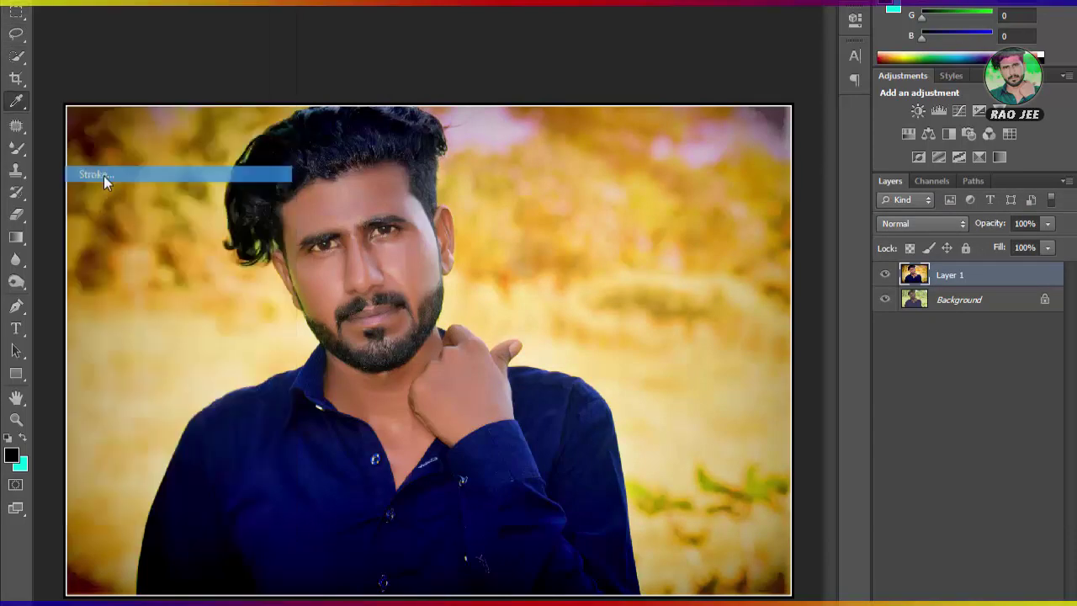
left_click(495, 178)
left_click(604, 252)
left_click(1003, 242)
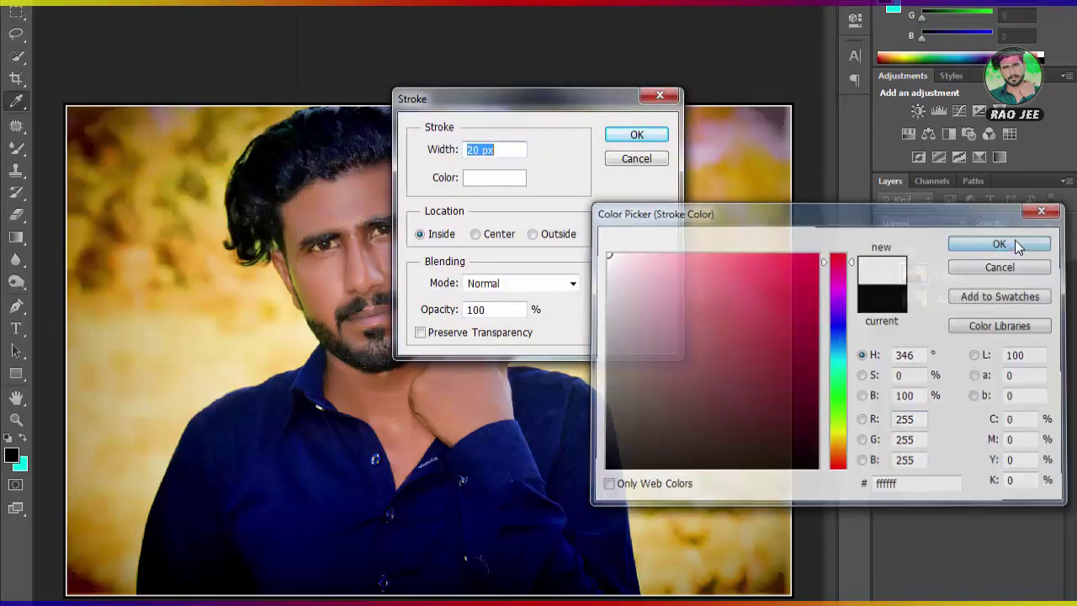
type("10")
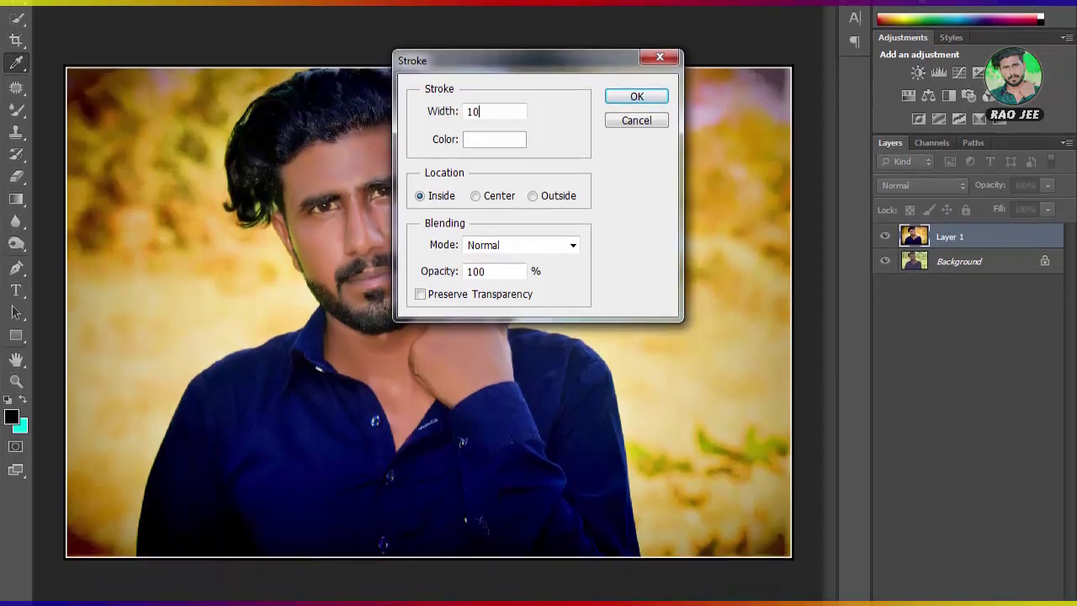
key("Return")
key("ctrl+d")
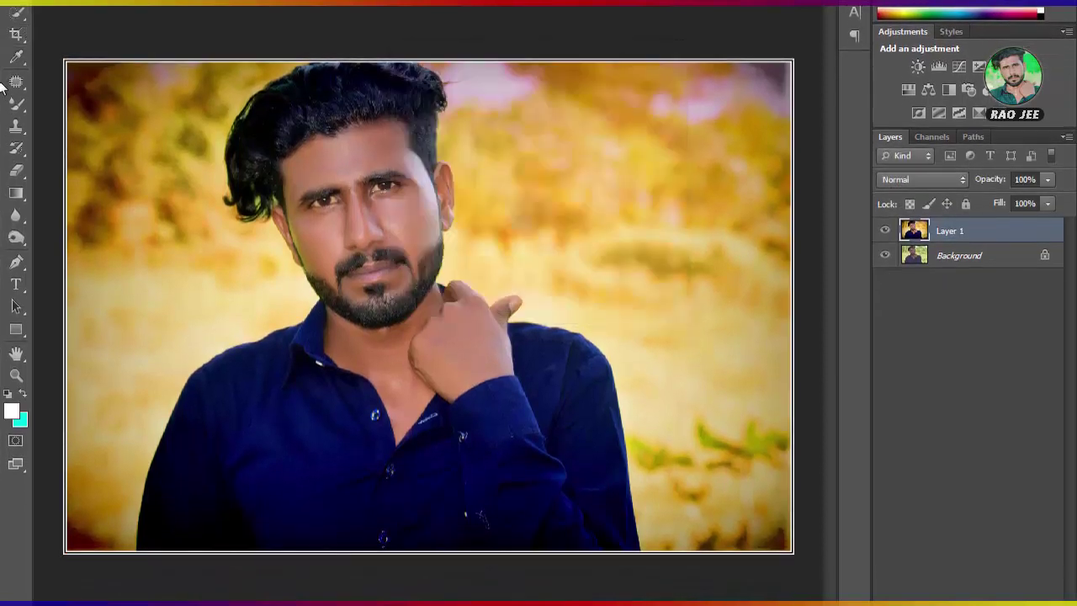
With the Burn tool, darken both eyebrows and the right eye's iris
key("s")
left_click(44, 1)
key("Escape")
scroll(294, 192, "up", 4)
left_click(17, 238)
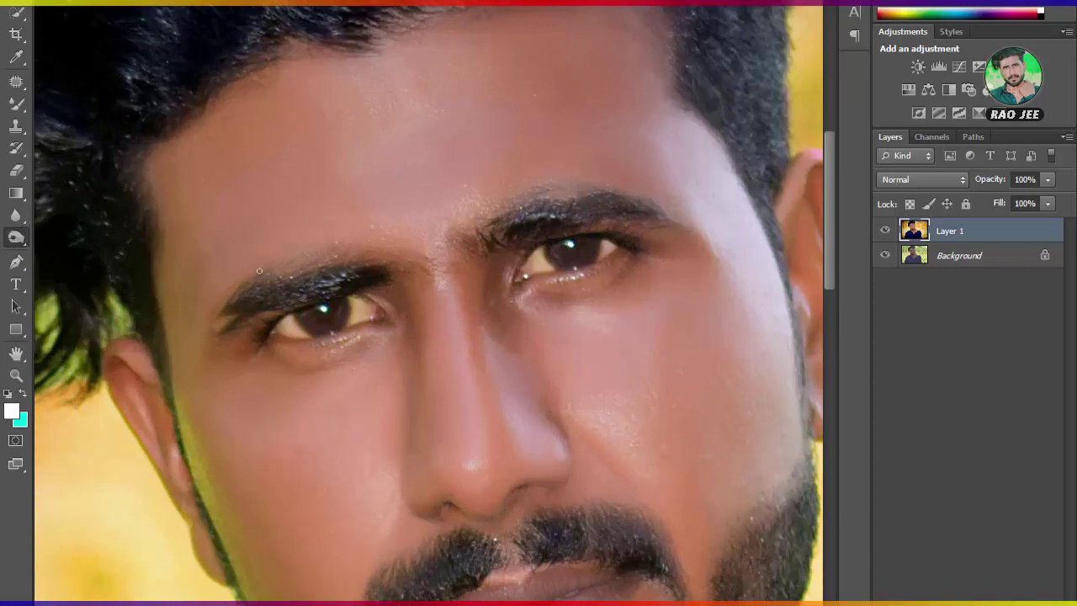
left_click_drag(356, 278, 264, 312)
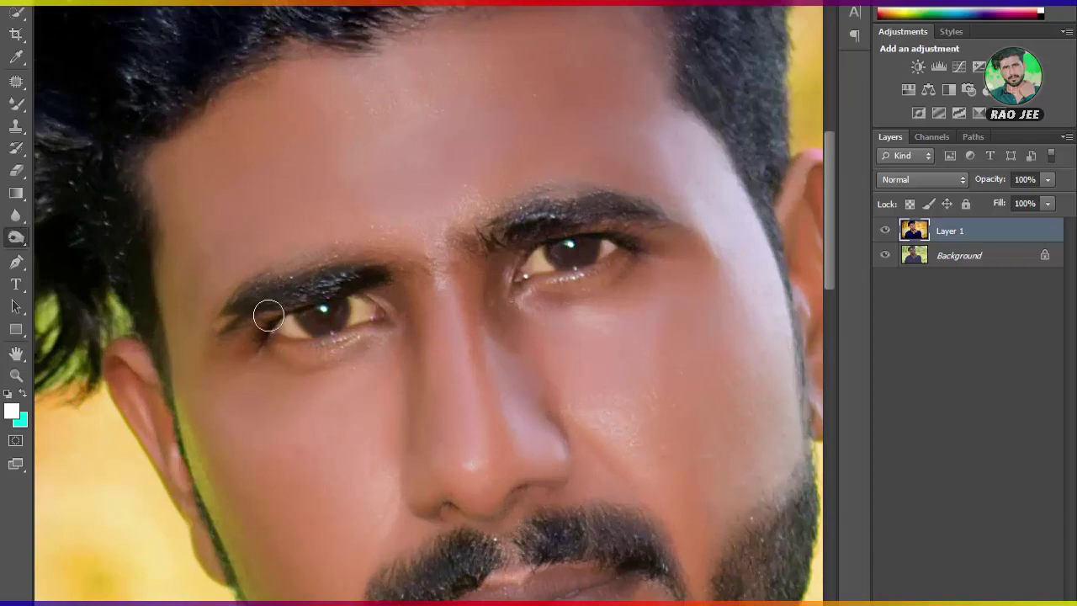
left_click_drag(510, 243, 648, 217)
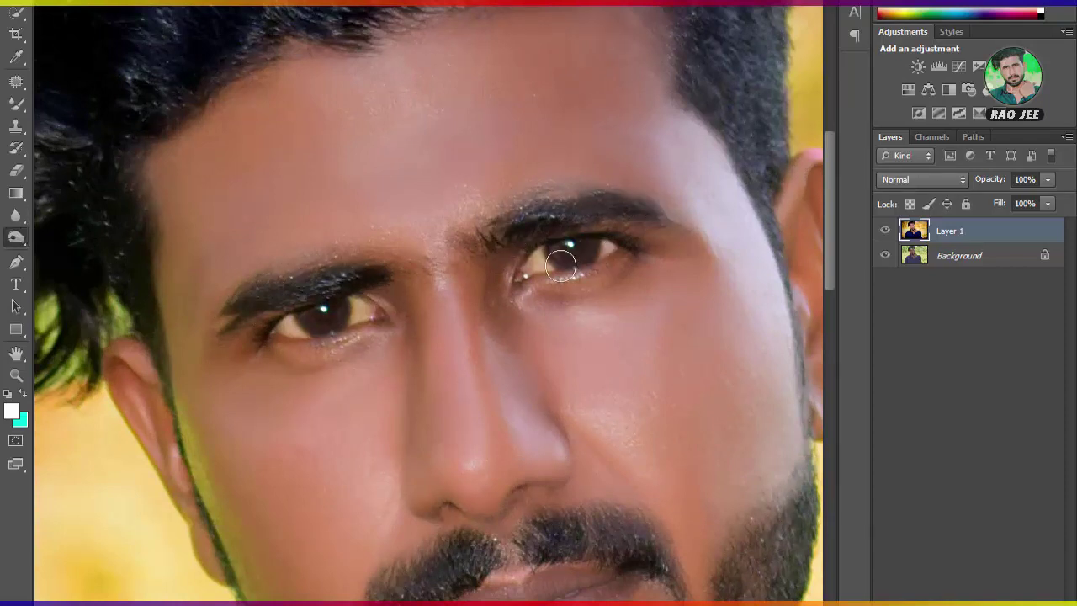
left_click_drag(560, 265, 575, 254)
Burn the mustache, beard and both jawlines to darken and define them
mouse_move(571, 519)
left_mouse_down()
mouse_move(653, 553)
mouse_move(392, 569)
mouse_move(380, 599)
left_mouse_up()
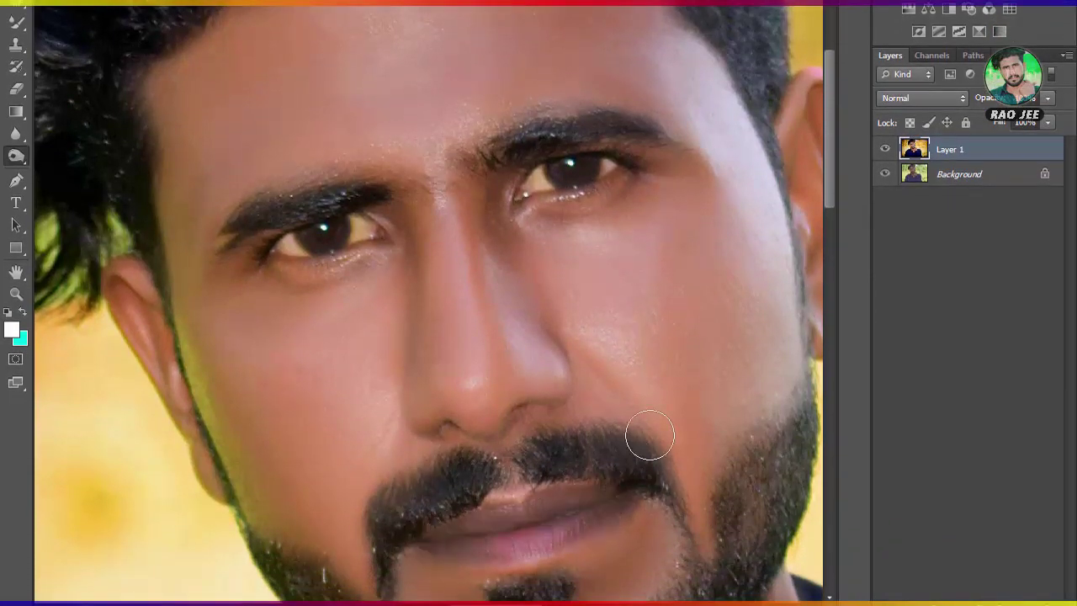
scroll(648, 418, "down", 1)
mouse_move(716, 477)
left_mouse_down()
mouse_move(716, 451)
mouse_move(583, 579)
left_mouse_up()
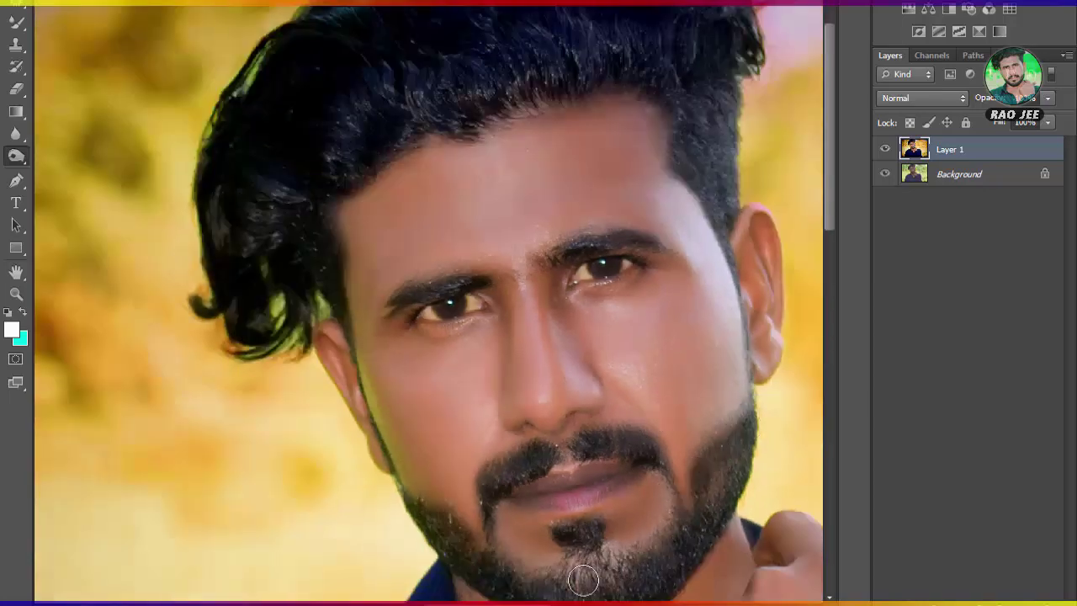
mouse_move(419, 508)
left_mouse_down()
mouse_move(602, 572)
mouse_move(650, 555)
mouse_move(697, 498)
left_mouse_up()
scroll(697, 497, "down", 3)
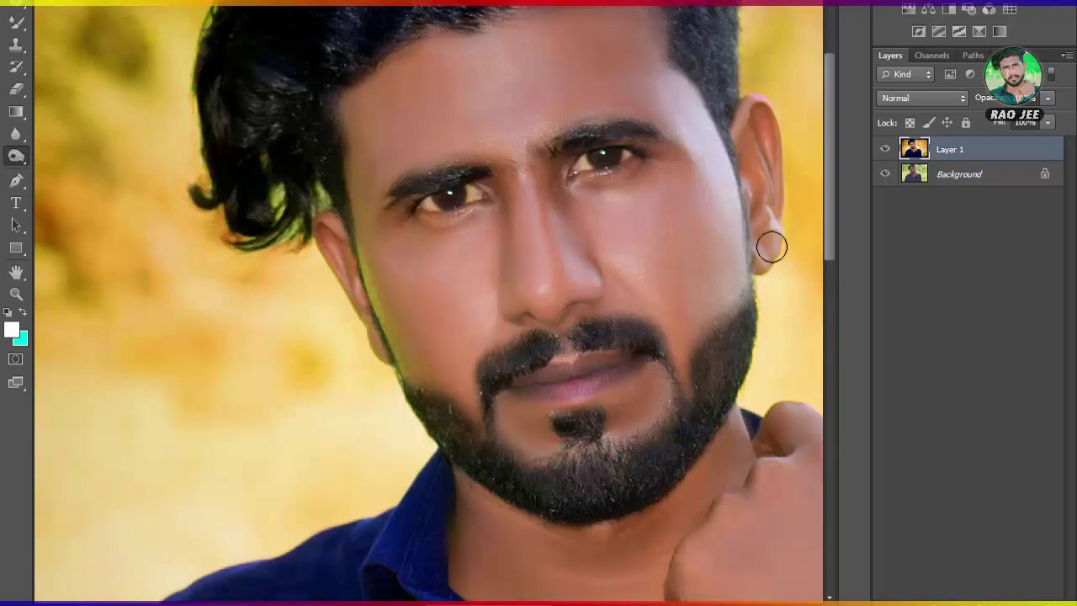
left_click_drag(730, 133, 751, 364)
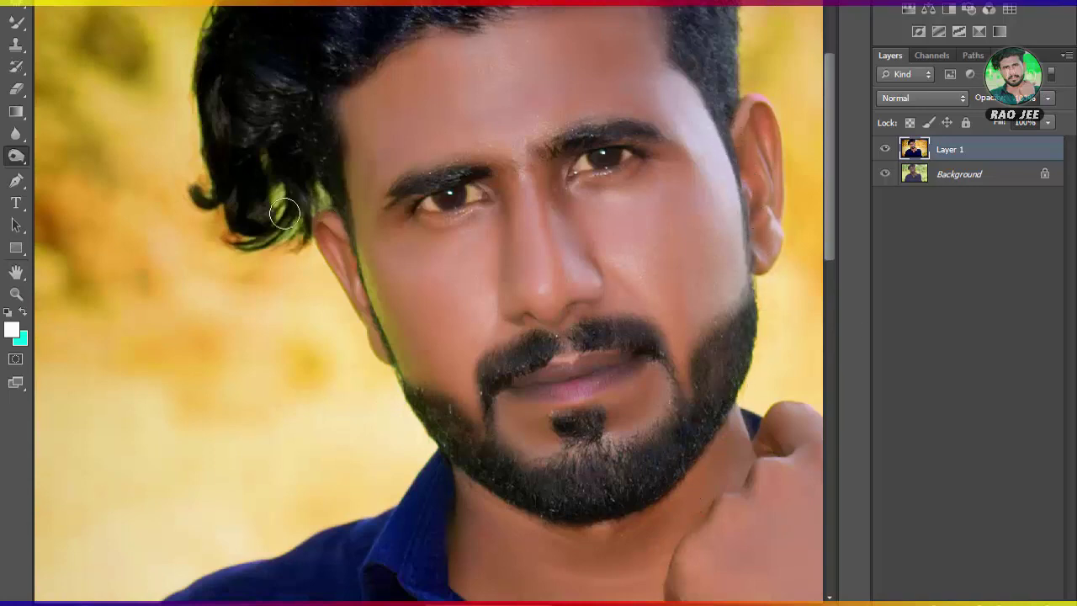
left_click_drag(359, 219, 476, 441)
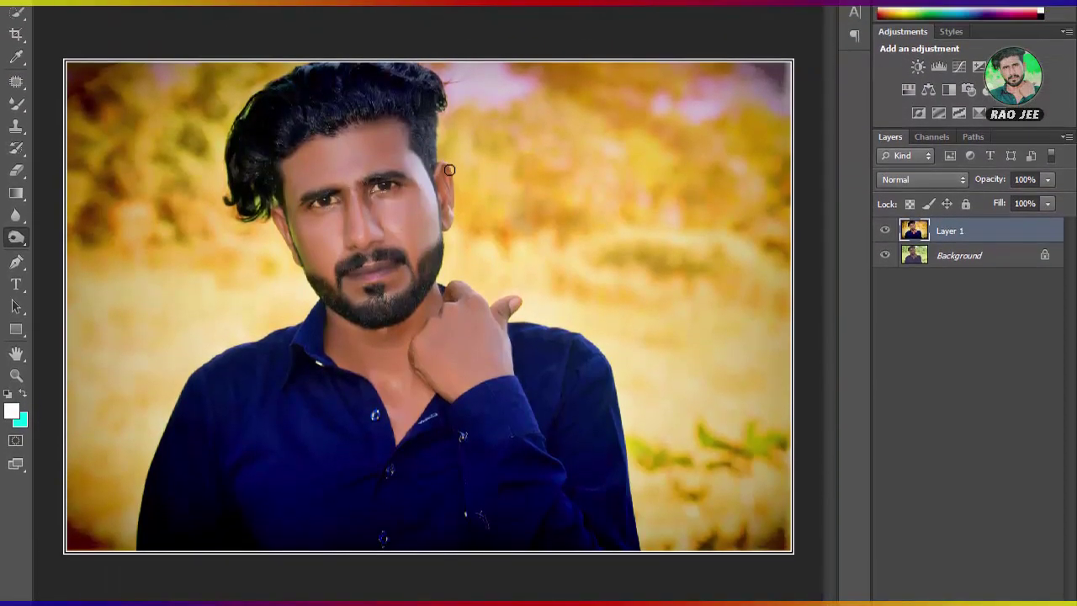
Save a copy of the portrait to the Desktop as JPEG file DSC_01332
key("ctrl+shift+s")
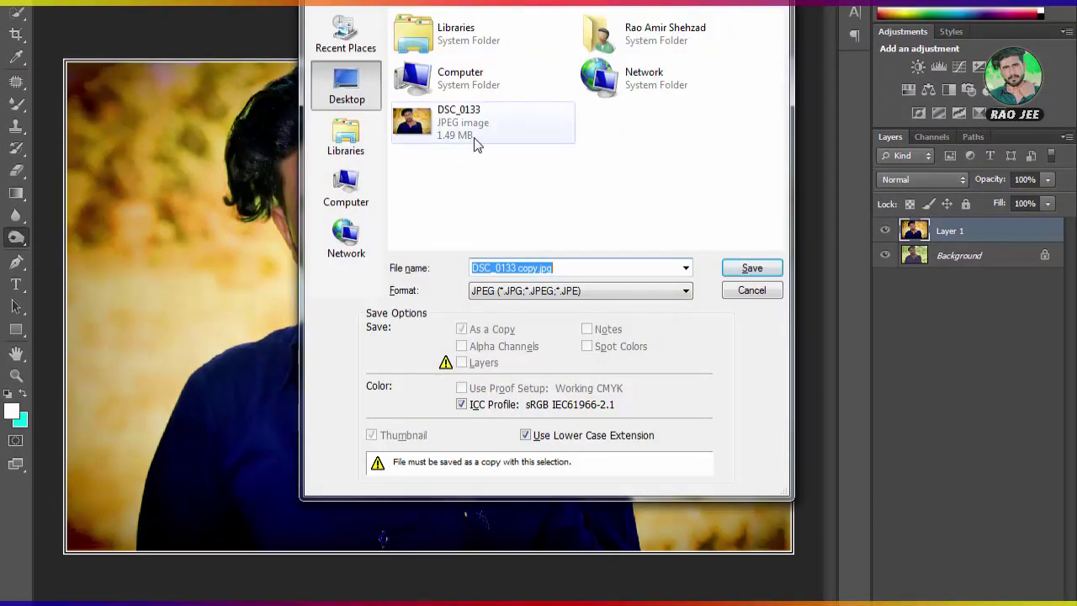
left_click(478, 137)
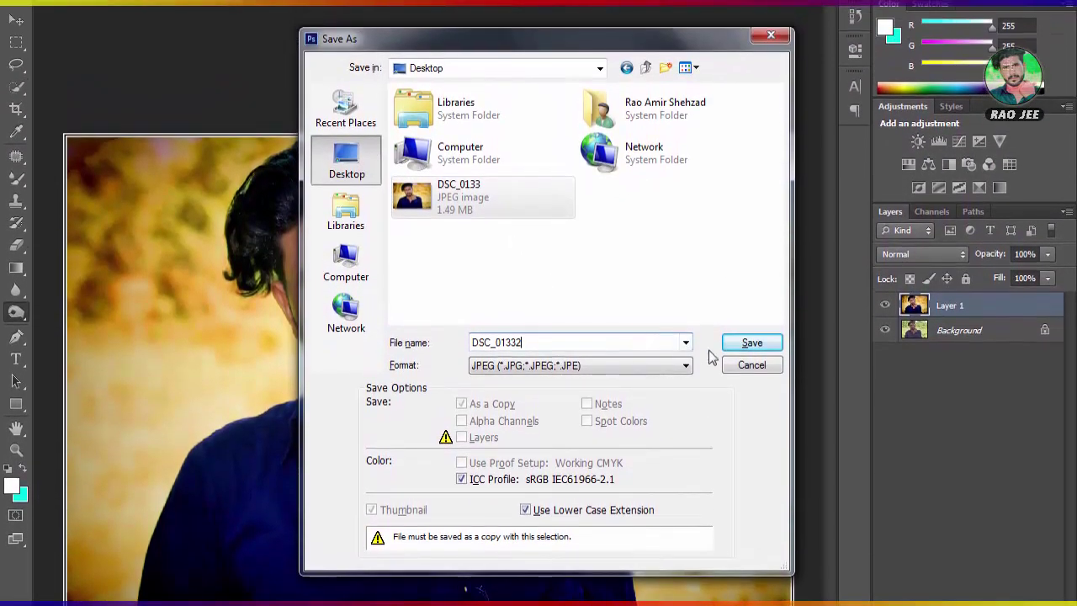
left_click(751, 280)
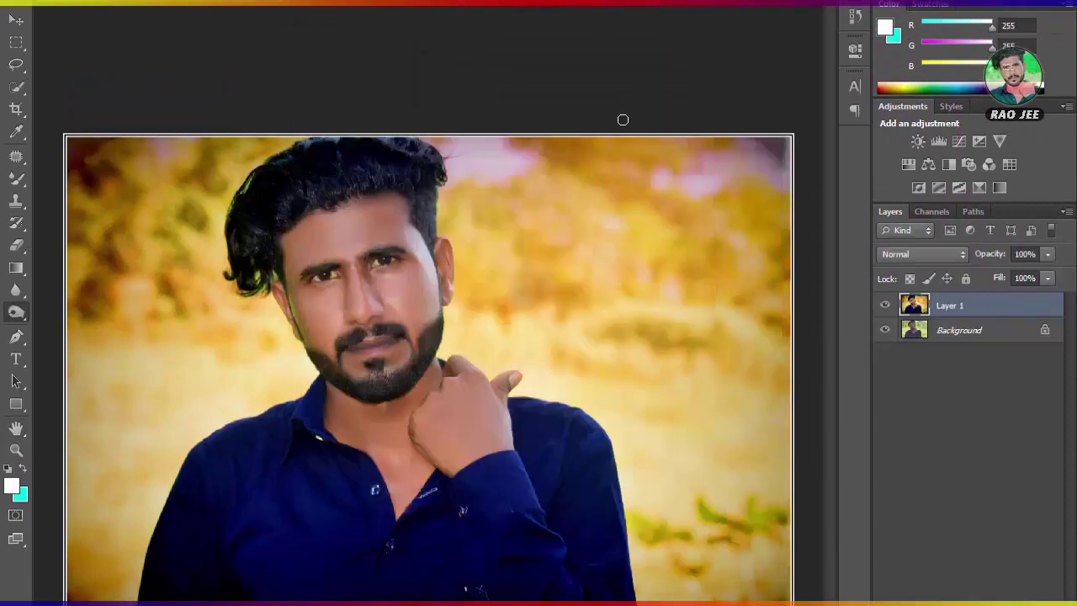